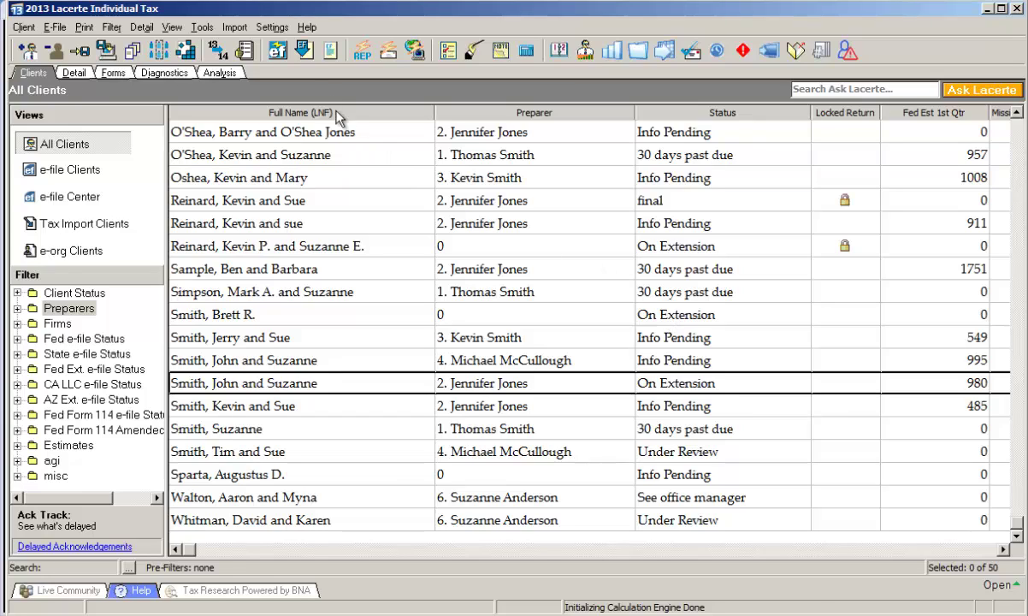
# Step: Open the Settings menu from the All Clients list
pyautogui.click(282, 35)
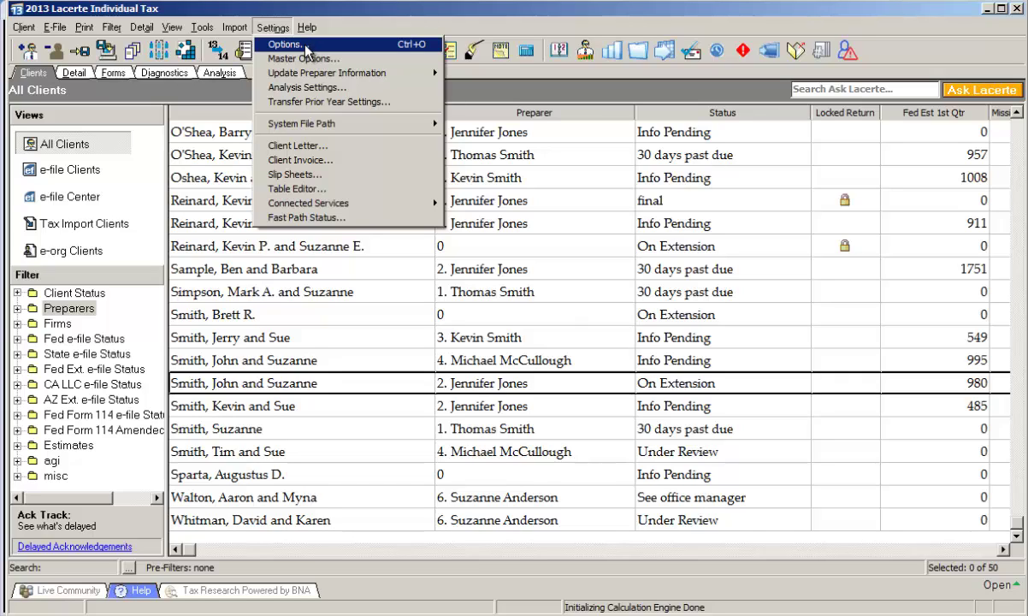
# Step: Choose Settings > Options... to show the Tax Return Options of Individual User Options
pyautogui.click(305, 47)
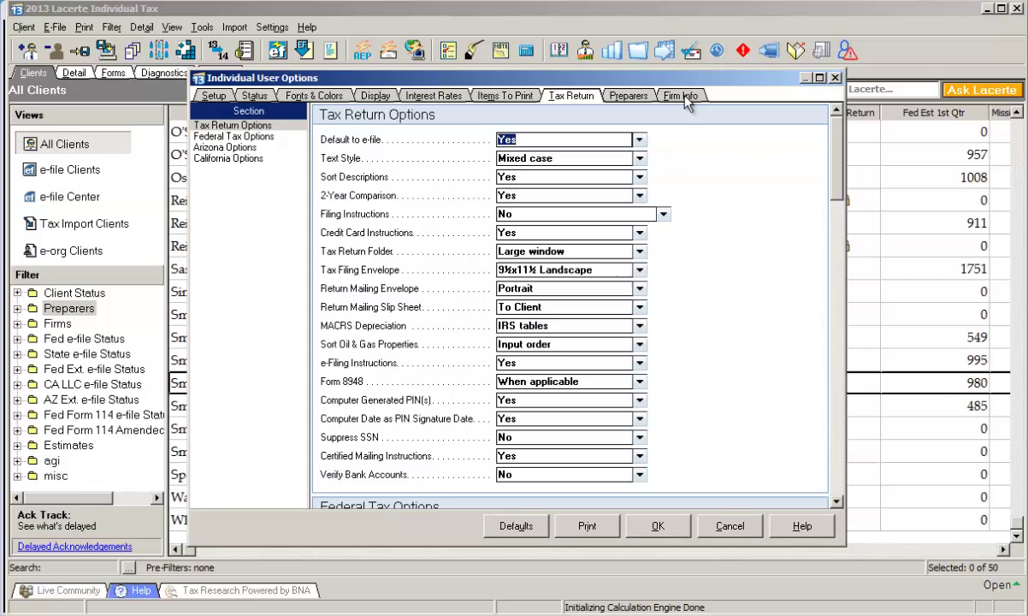
# Step: Review the Firm Info settings, then display the Preparers list of six entries
pyautogui.click(681, 96)
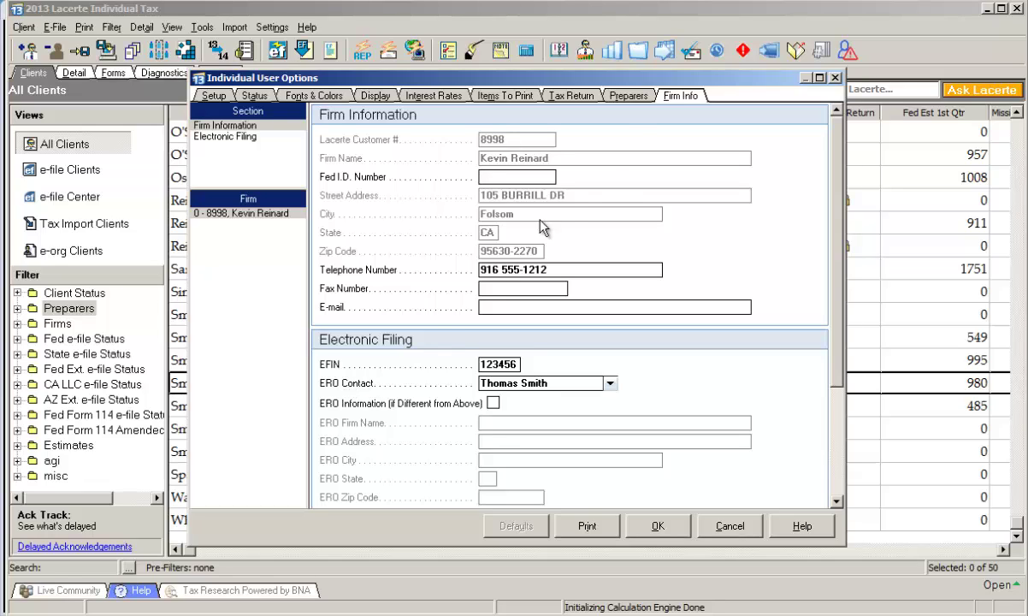
pyautogui.click(637, 96)
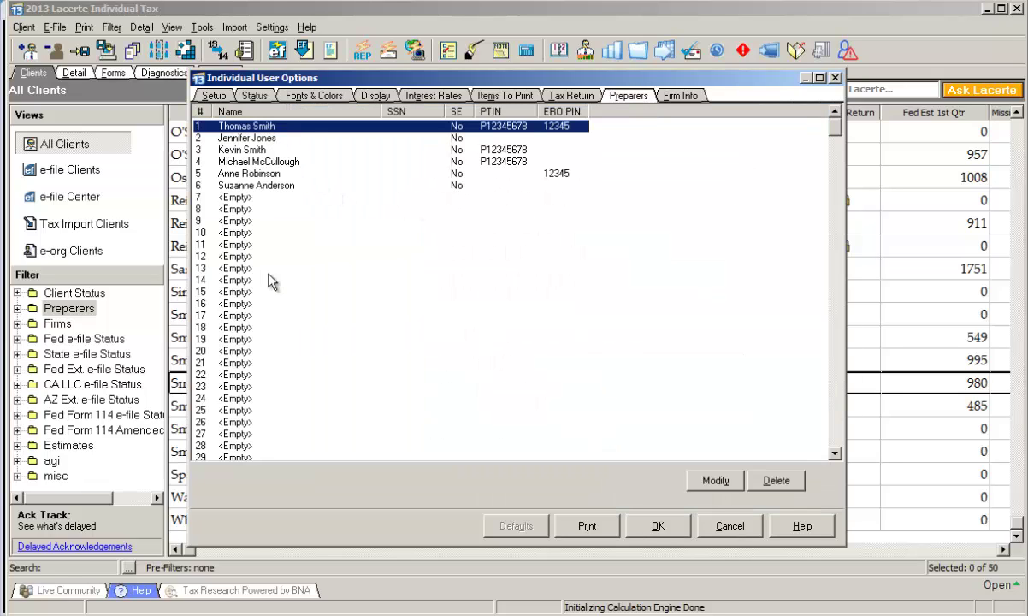
# Step: Open a blank Preparer Information form for row 7 and cancel it unchanged
pyautogui.doubleClick(242, 197)
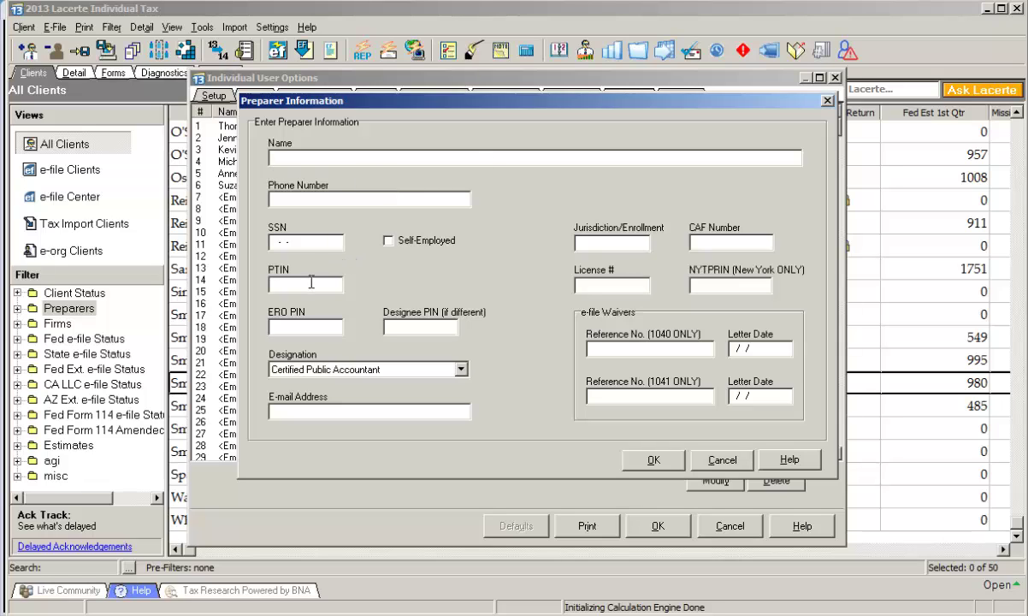
pyautogui.click(723, 460)
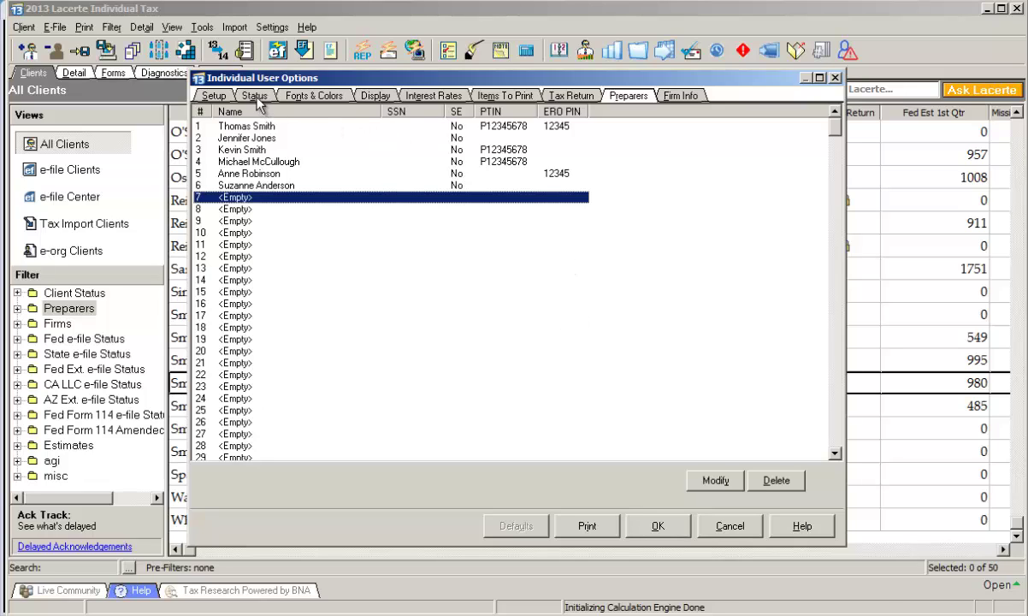
# Step: Show the Status descriptions and open 'Under Review' for editing, cancelling without changes
pyautogui.click(255, 96)
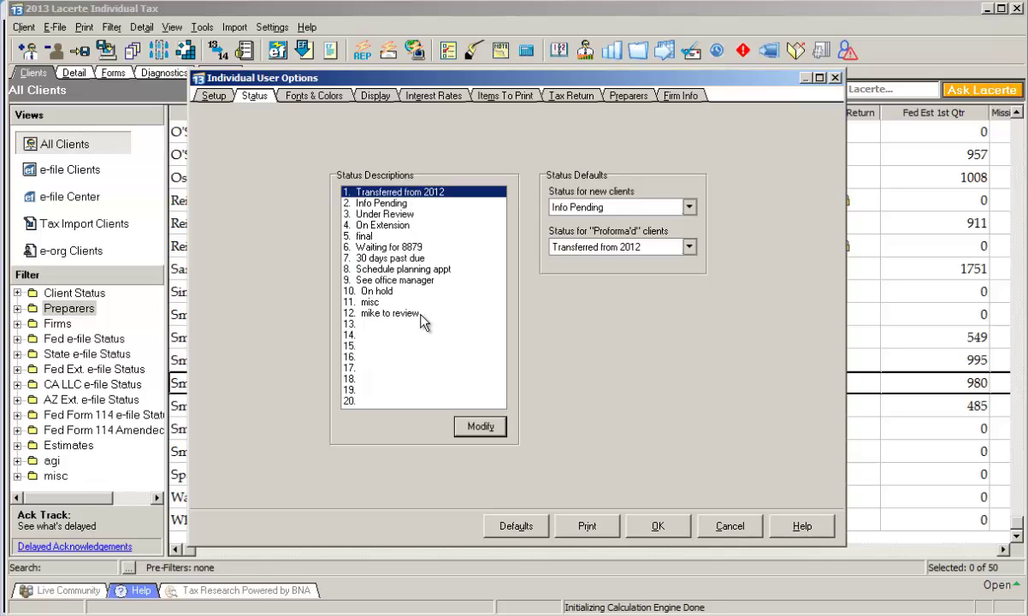
pyautogui.doubleClick(382, 216)
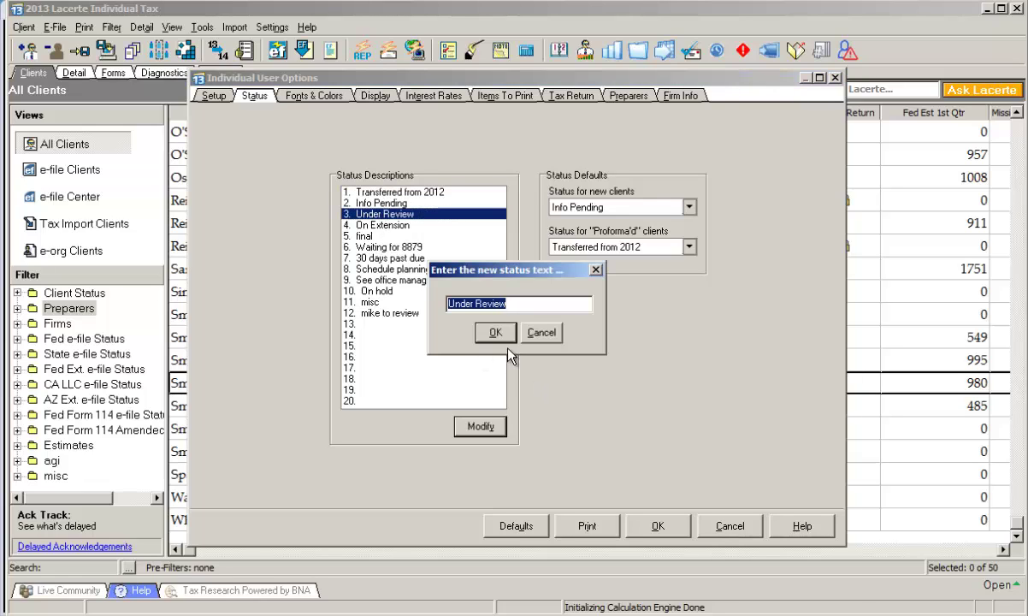
pyautogui.click(539, 333)
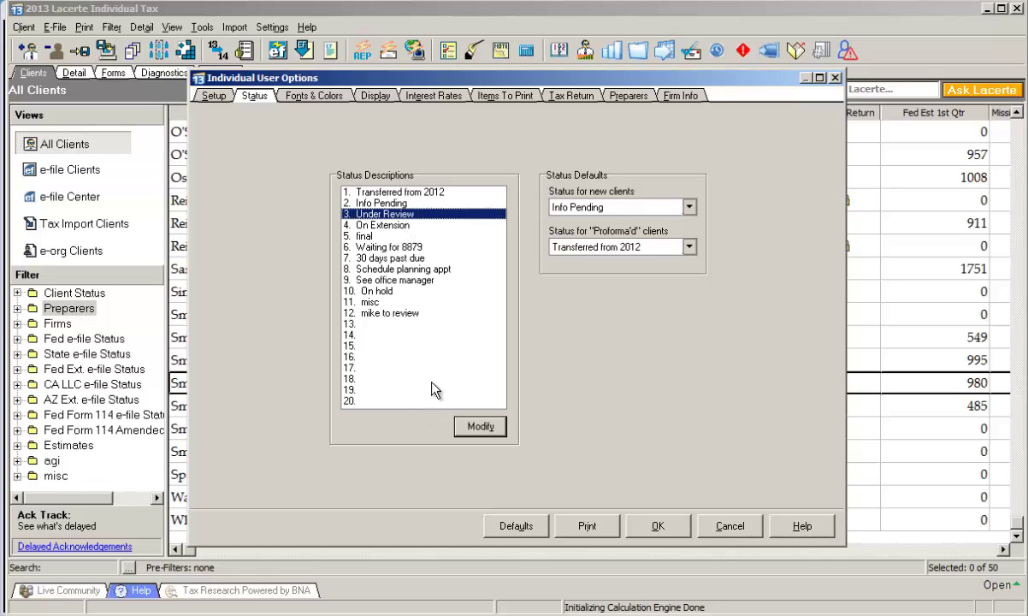
pyautogui.click(329, 97)
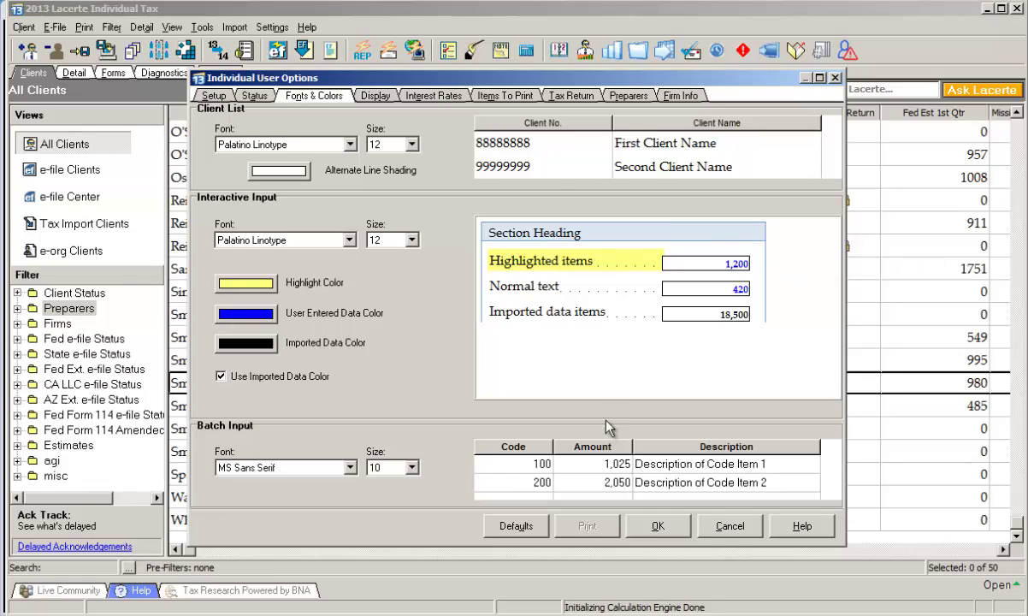
pyautogui.click(411, 239)
pyautogui.click(361, 305)
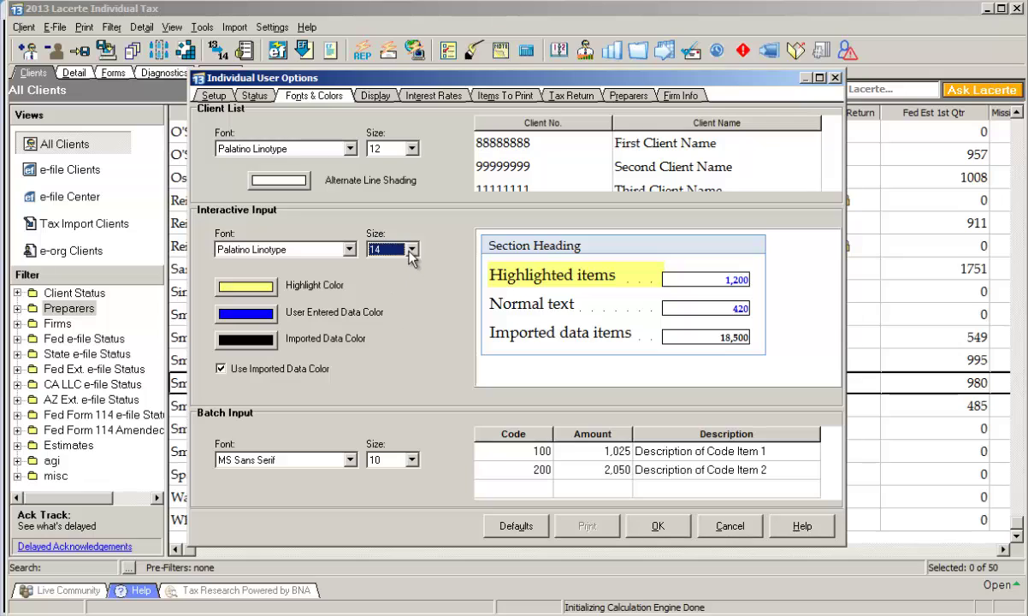
pyautogui.click(411, 249)
pyautogui.click(384, 309)
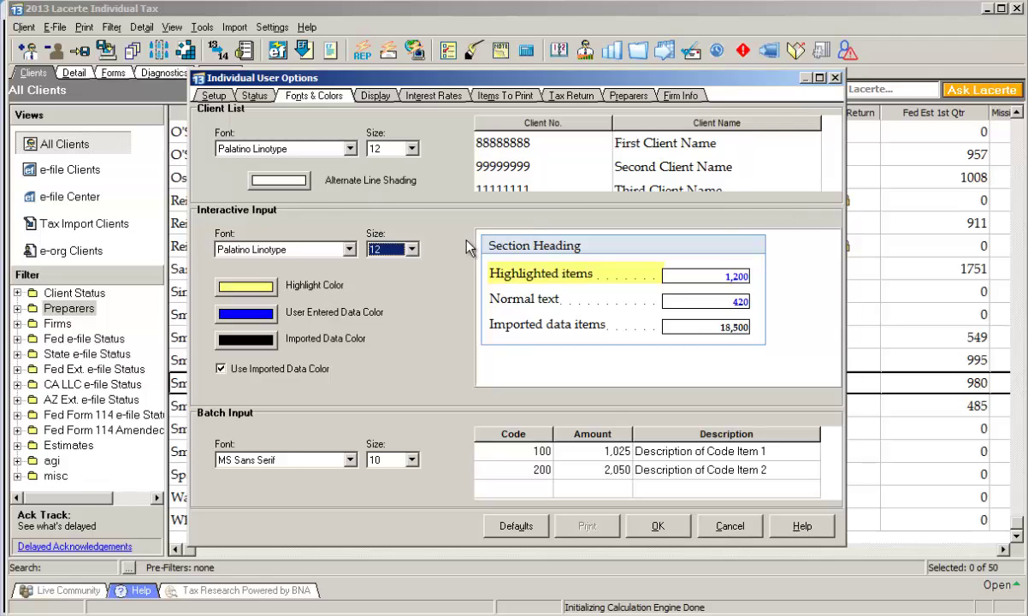
# Step: Show the Display column settings and reposition the options window over the client list
pyautogui.click(378, 98)
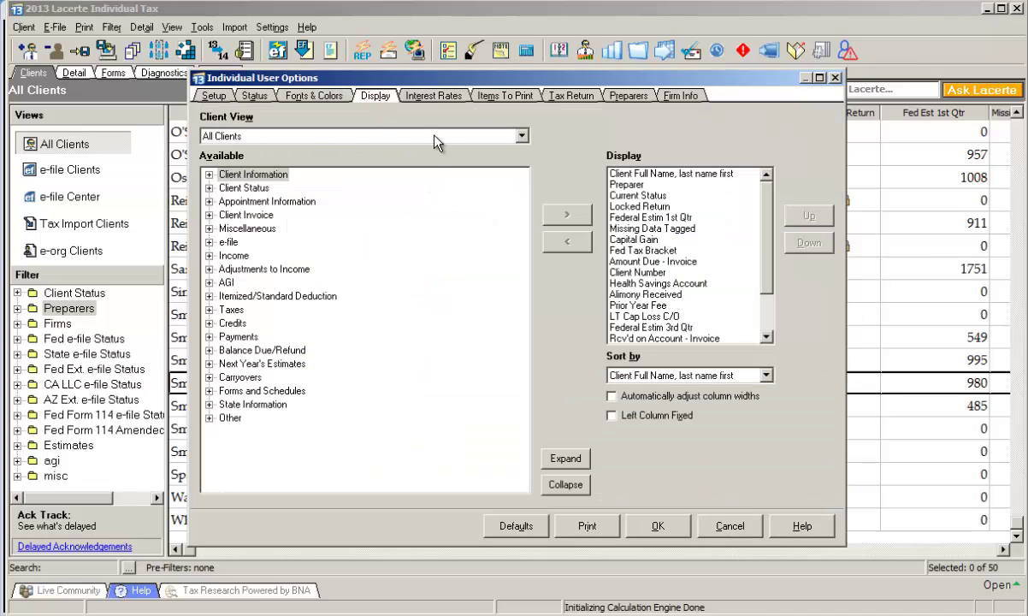
pyautogui.moveTo(454, 77); pyautogui.dragTo(425, 290)
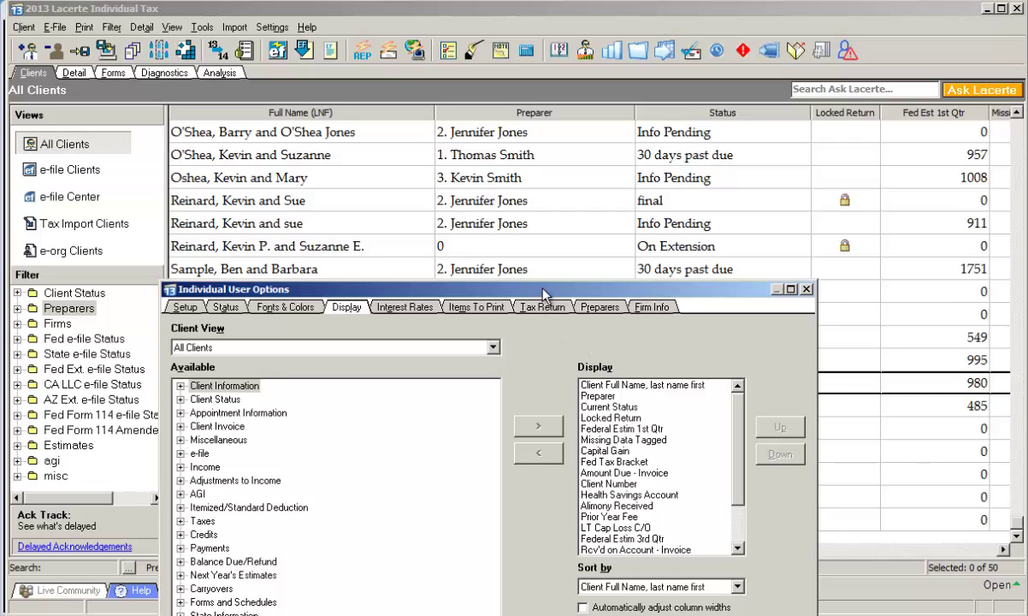
pyautogui.moveTo(542, 295); pyautogui.dragTo(605, 116)
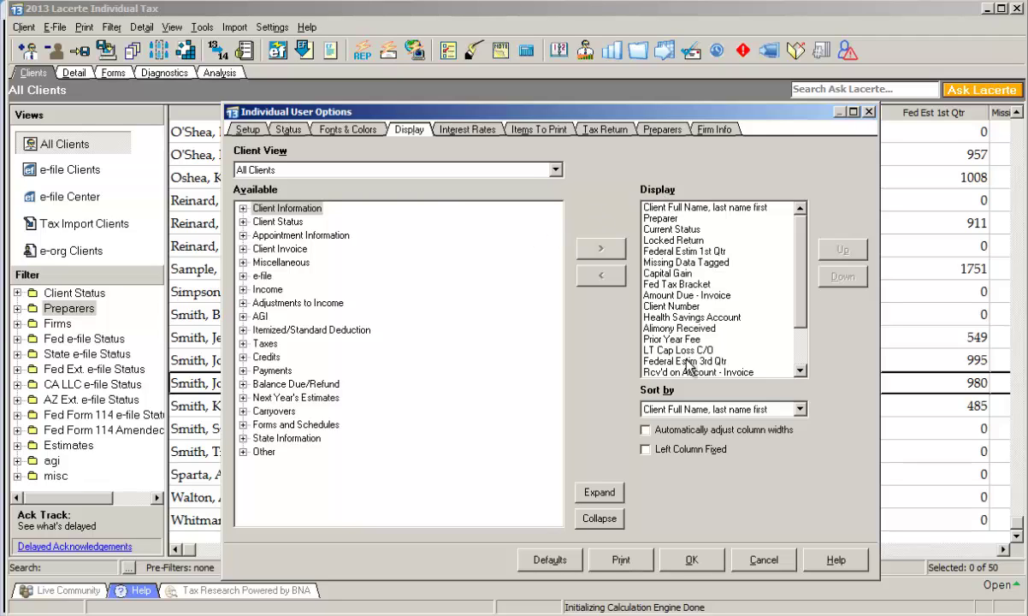
pyautogui.moveTo(797, 250); pyautogui.dragTo(796, 288)
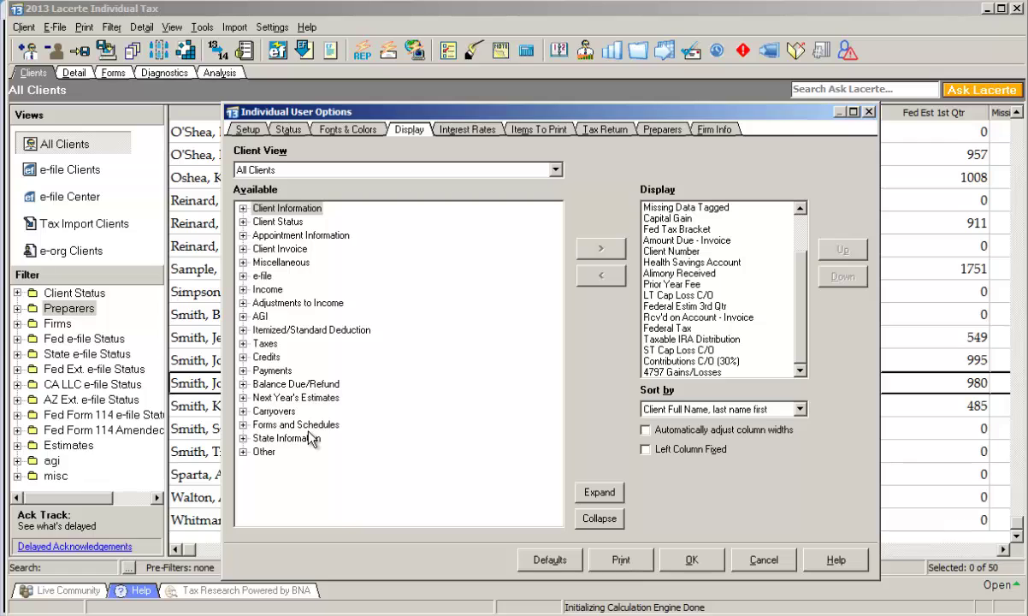
# Step: Expand Carryovers, select Fed AMT Unallowed Passive Loss, then collapse the group without adding it
pyautogui.click(243, 410)
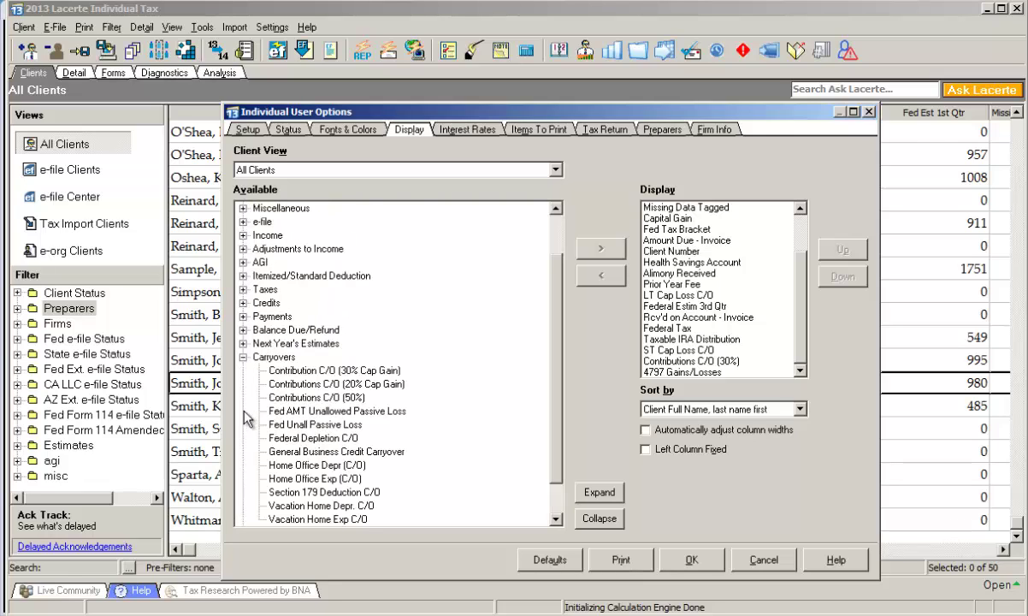
pyautogui.click(309, 411)
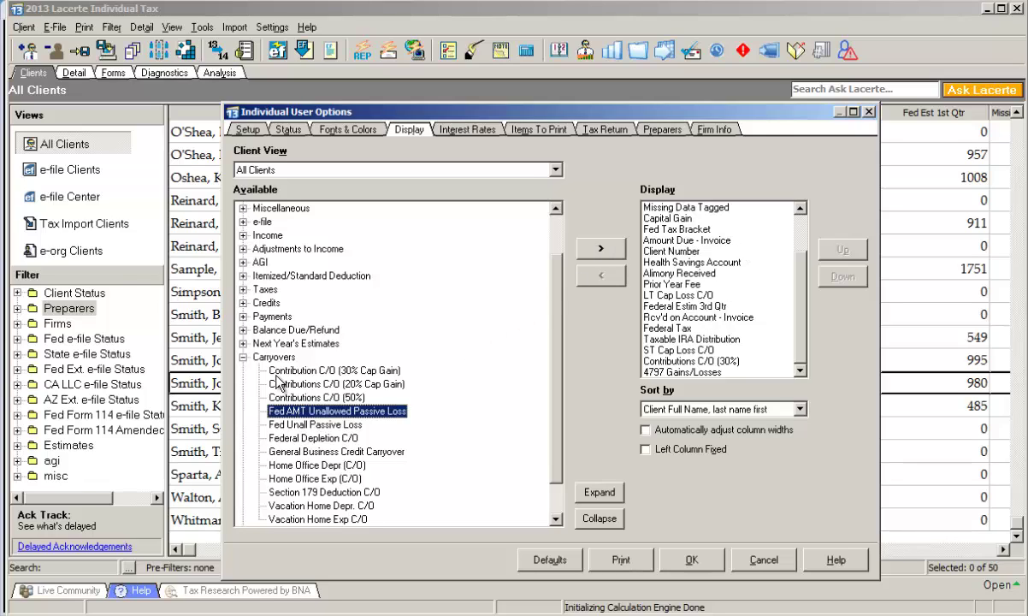
pyautogui.click(243, 357)
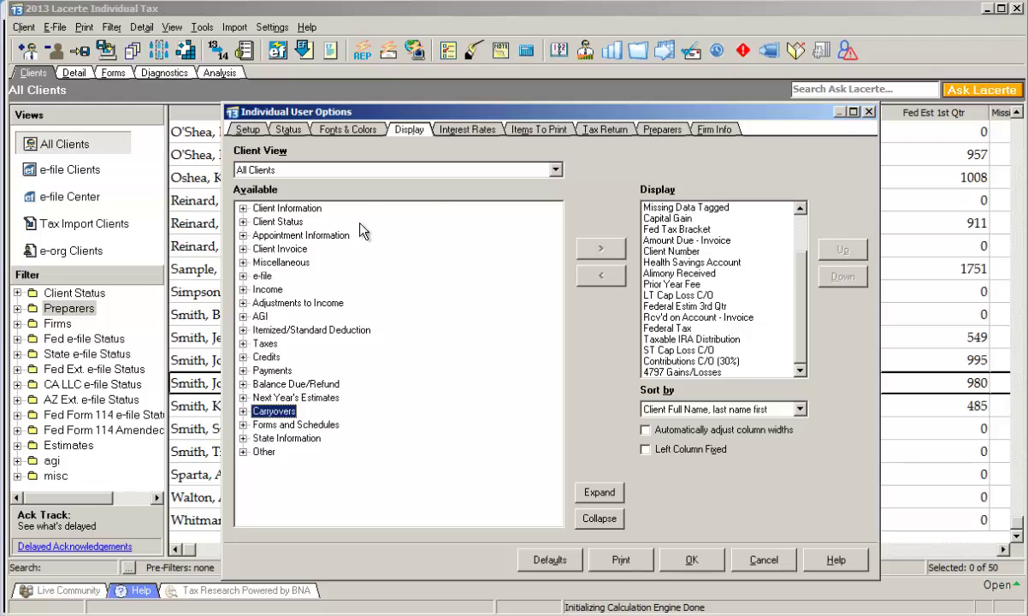
# Step: Show Items To Print and select the Client copy to view its print order
pyautogui.click(537, 129)
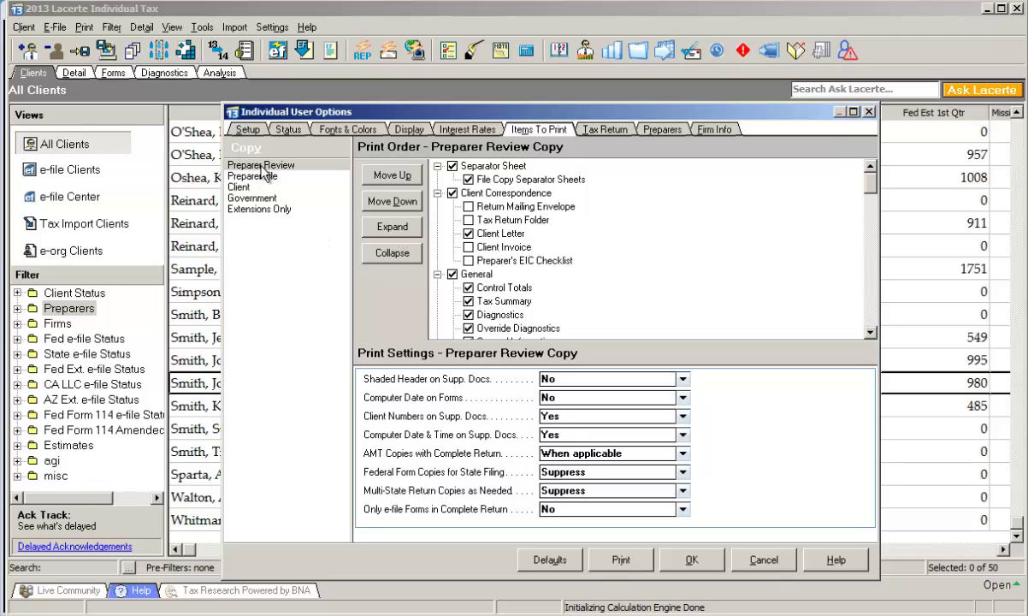
pyautogui.click(239, 187)
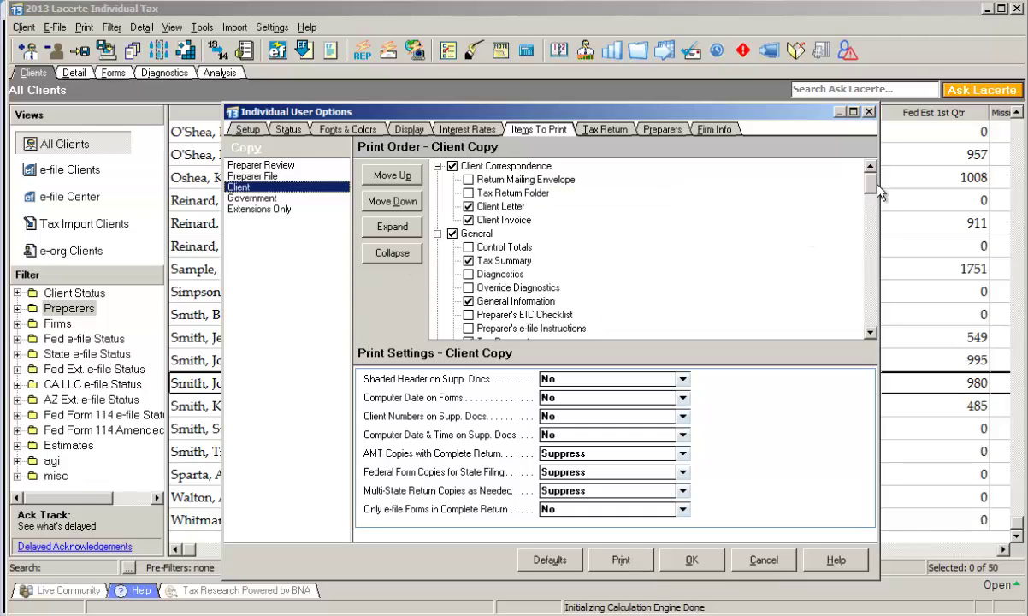
pyautogui.moveTo(872, 188)
pyautogui.mouseDown()
pyautogui.moveTo(875, 203)
pyautogui.moveTo(877, 180)
pyautogui.mouseUp()
# Step: Include Tax Analysis in the Client copy, browse its print order, then select Preparer File
pyautogui.click(873, 336)
pyautogui.click(872, 335)
pyautogui.click(872, 335)
pyautogui.click(873, 335)
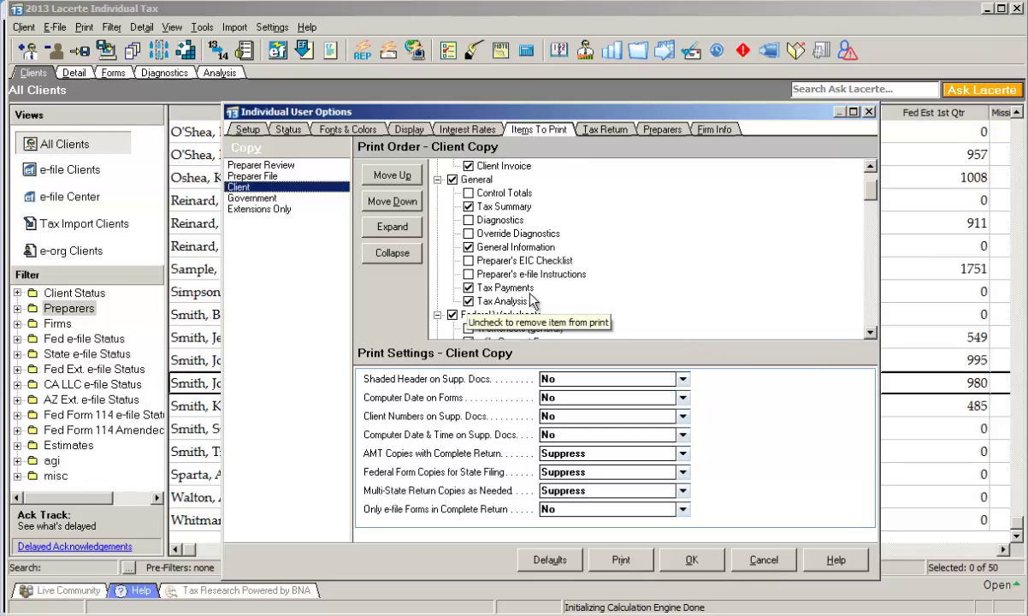
pyautogui.click(468, 301)
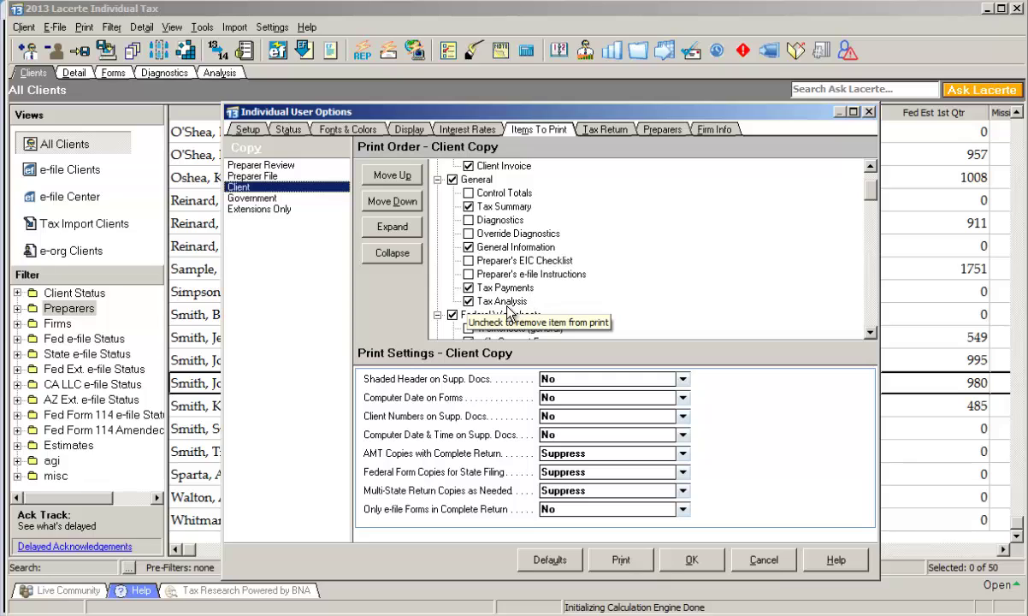
pyautogui.click(871, 334)
pyautogui.click(871, 334)
pyautogui.click(870, 334)
pyautogui.click(871, 333)
pyautogui.click(871, 334)
pyautogui.click(870, 334)
pyautogui.click(870, 335)
pyautogui.click(871, 334)
pyautogui.click(871, 334)
pyautogui.click(871, 335)
pyautogui.click(871, 334)
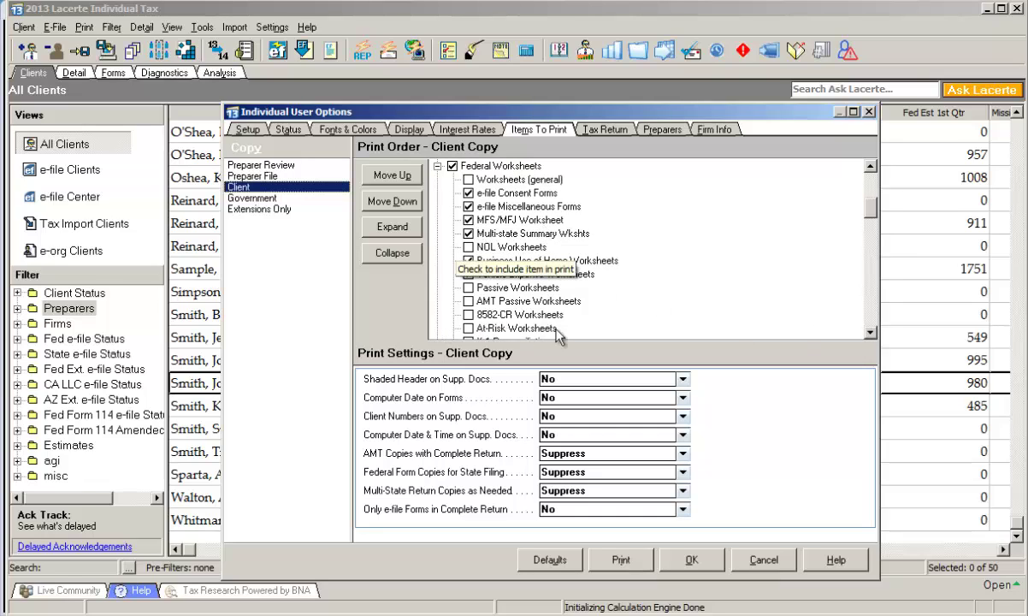
pyautogui.scroll(-4, 637, 258)
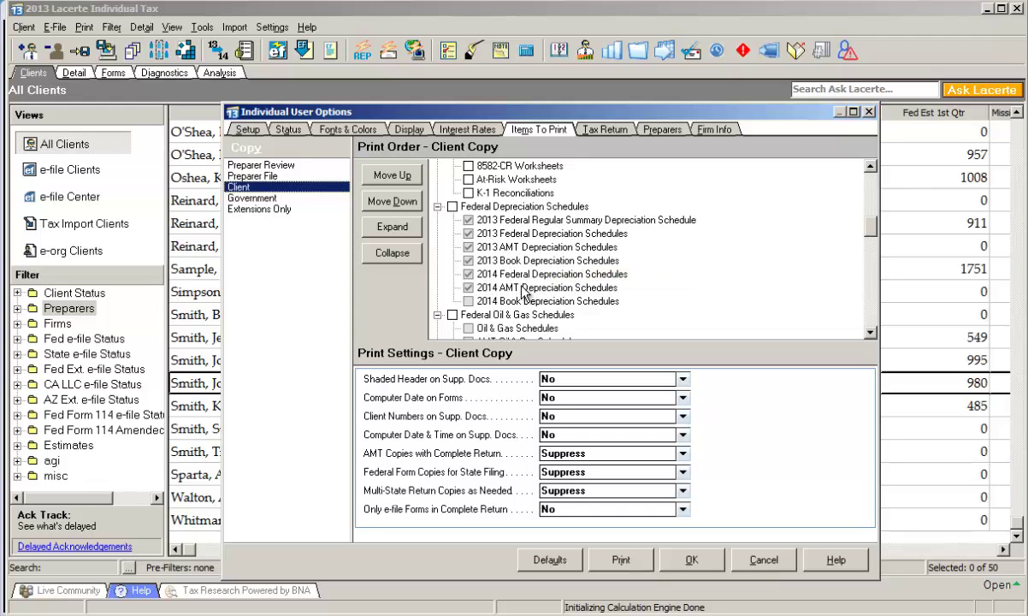
pyautogui.moveTo(870, 335); pyautogui.dragTo(870, 335)
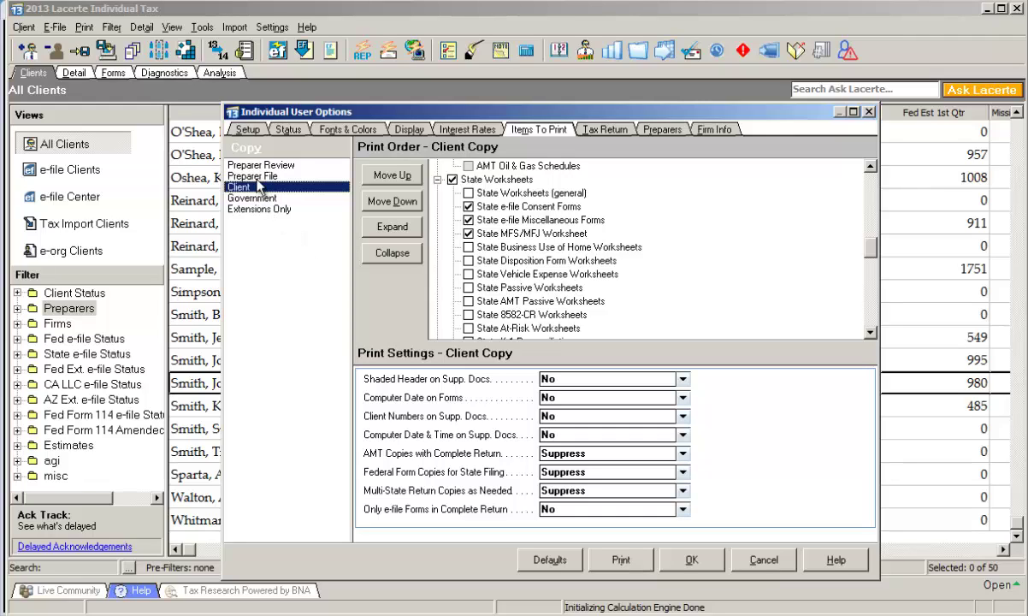
pyautogui.click(253, 175)
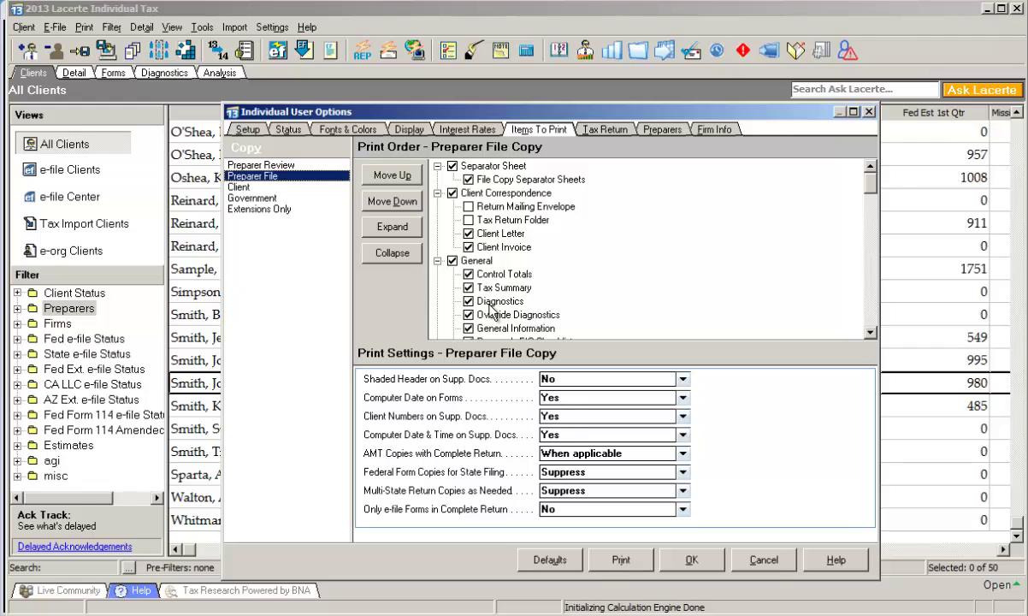
pyautogui.click(613, 133)
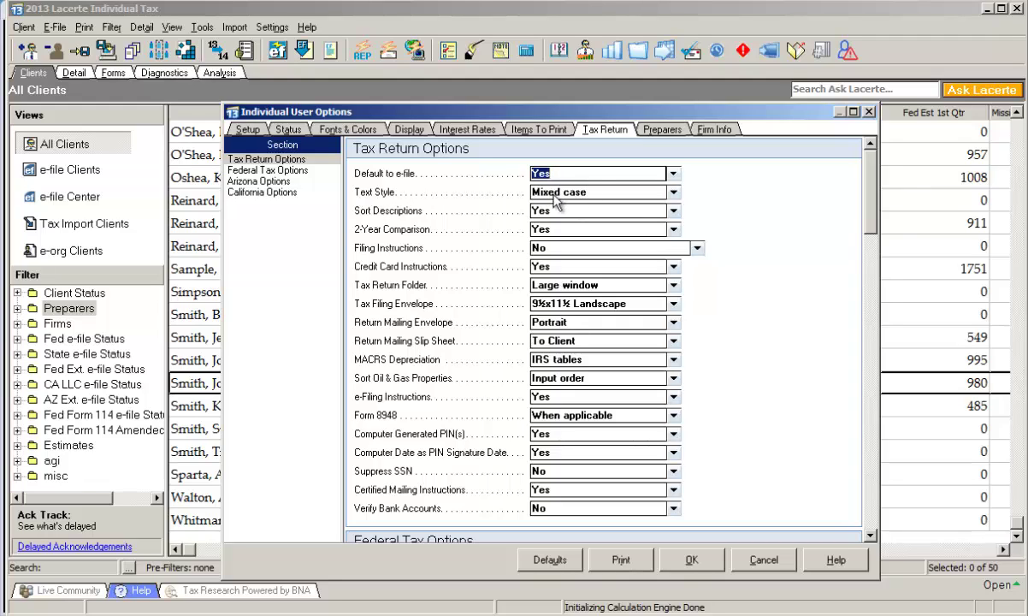
pyautogui.click(633, 192)
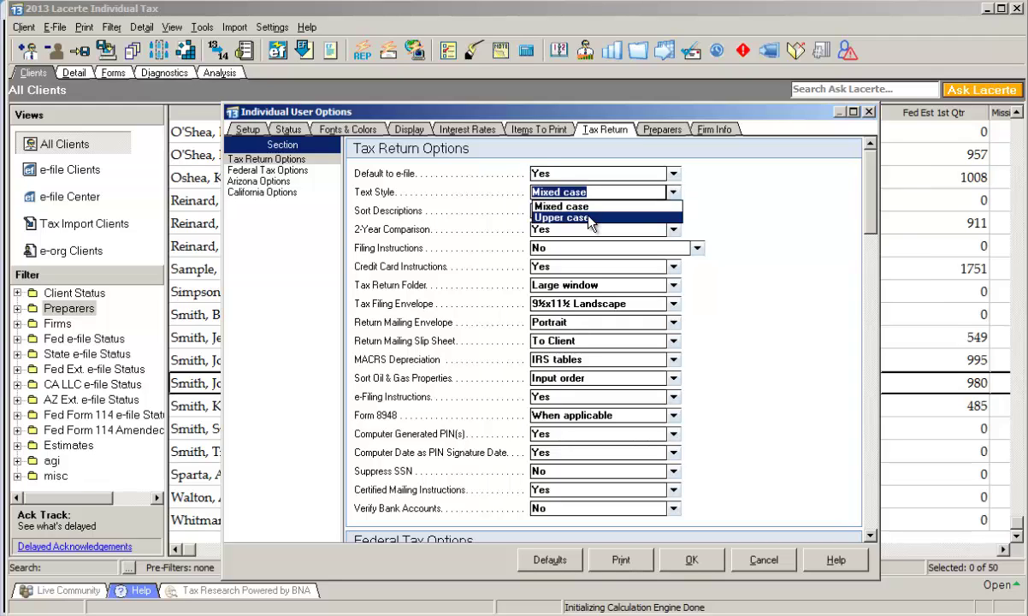
pyautogui.press('Tab')
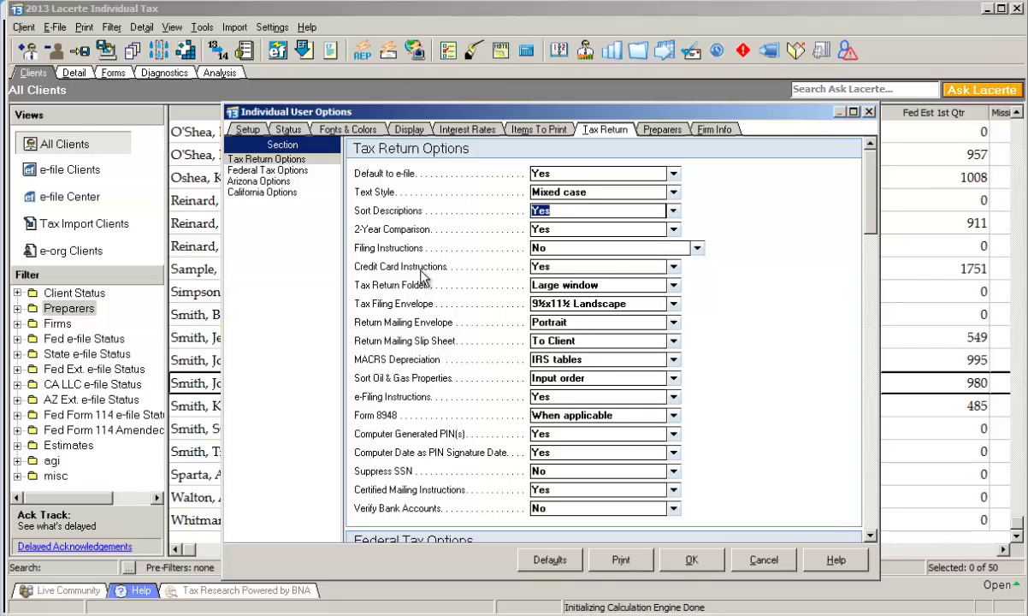
pyautogui.scroll(-5, 397, 269)
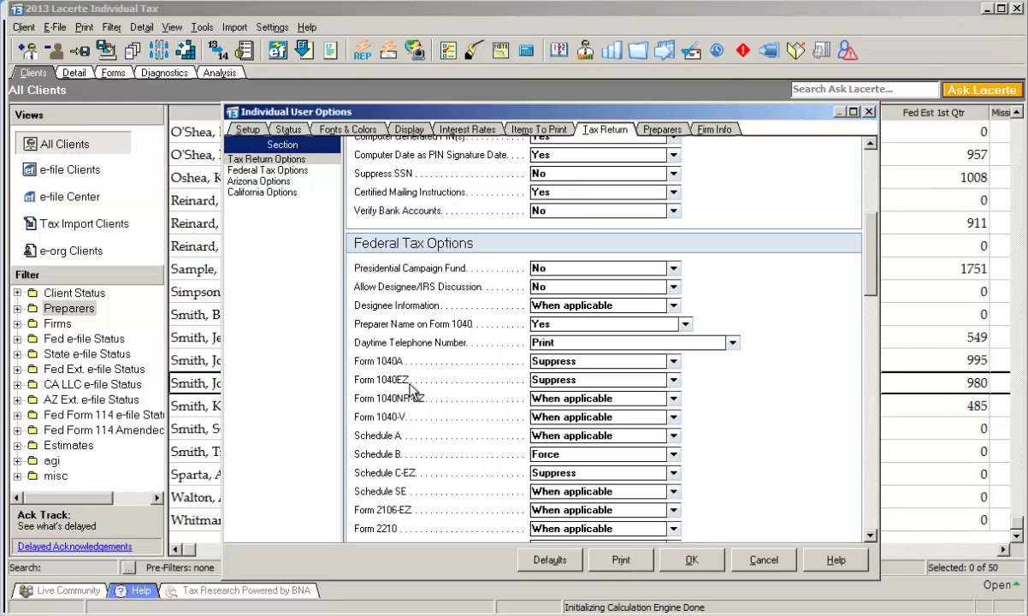
pyautogui.click(673, 367)
pyautogui.click(626, 380)
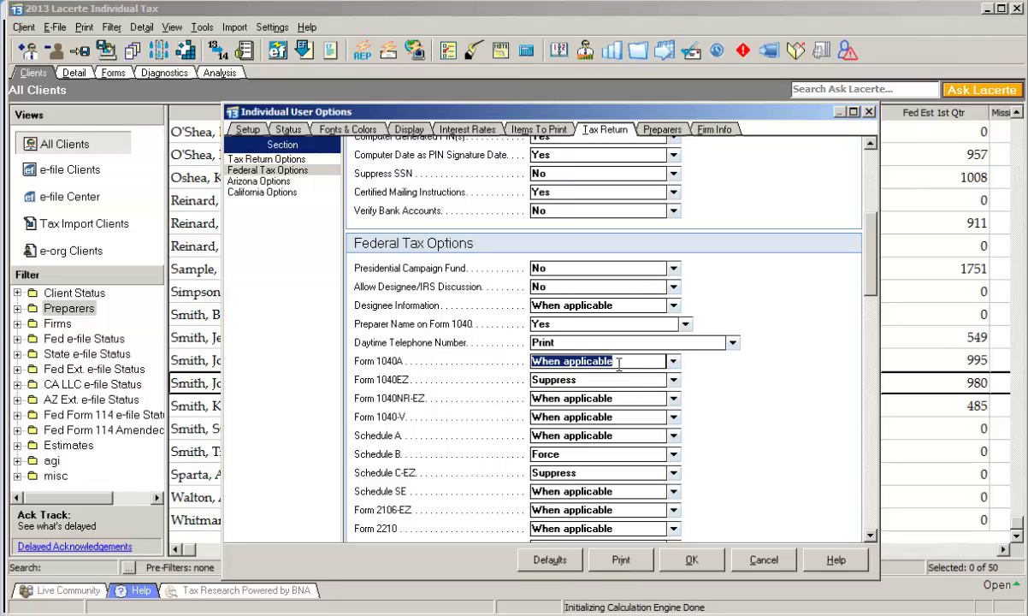
pyautogui.click(673, 363)
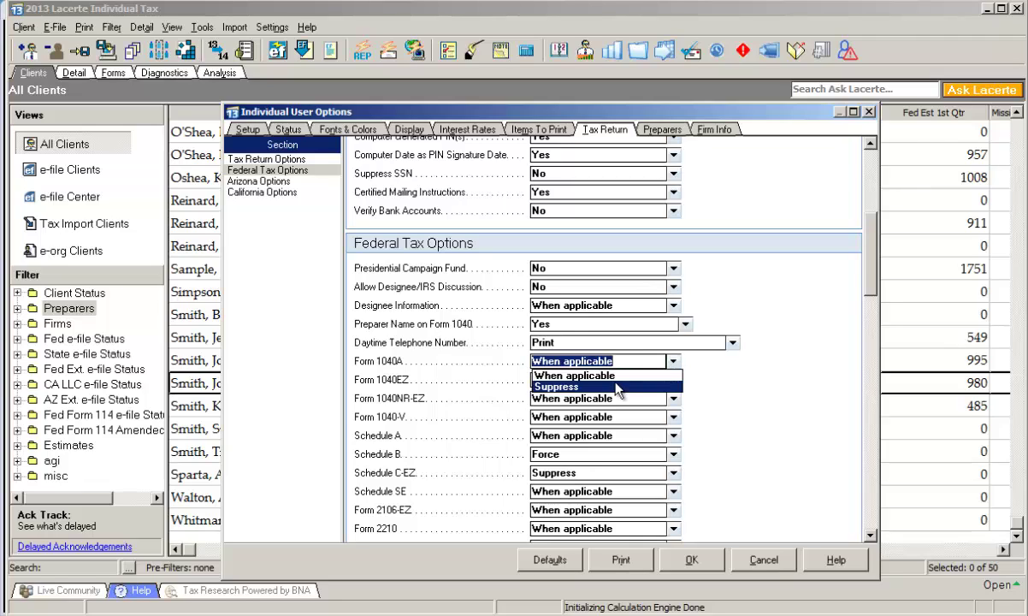
pyautogui.click(619, 385)
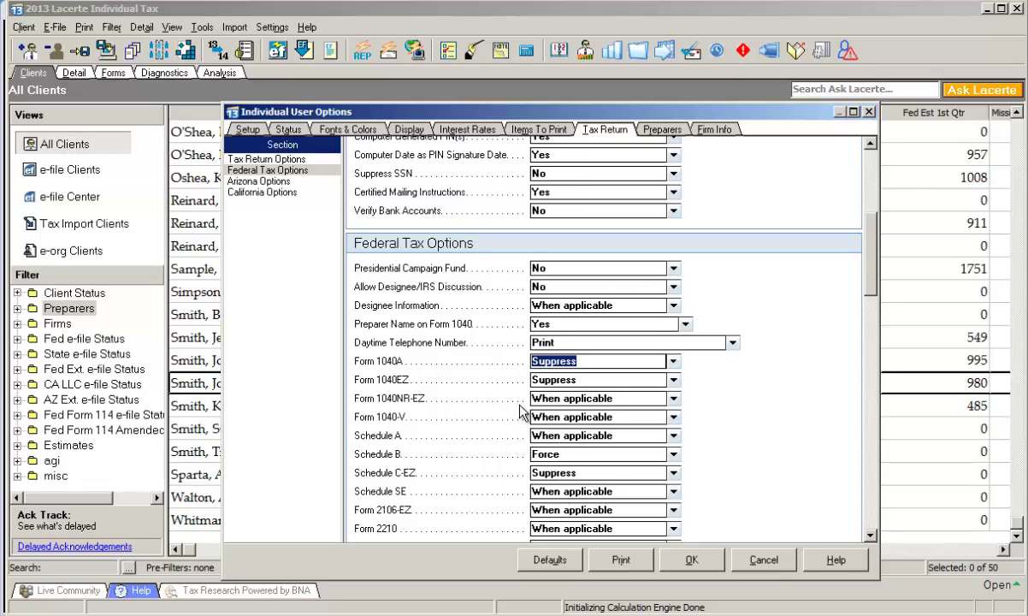
pyautogui.scroll(-3, 491, 382)
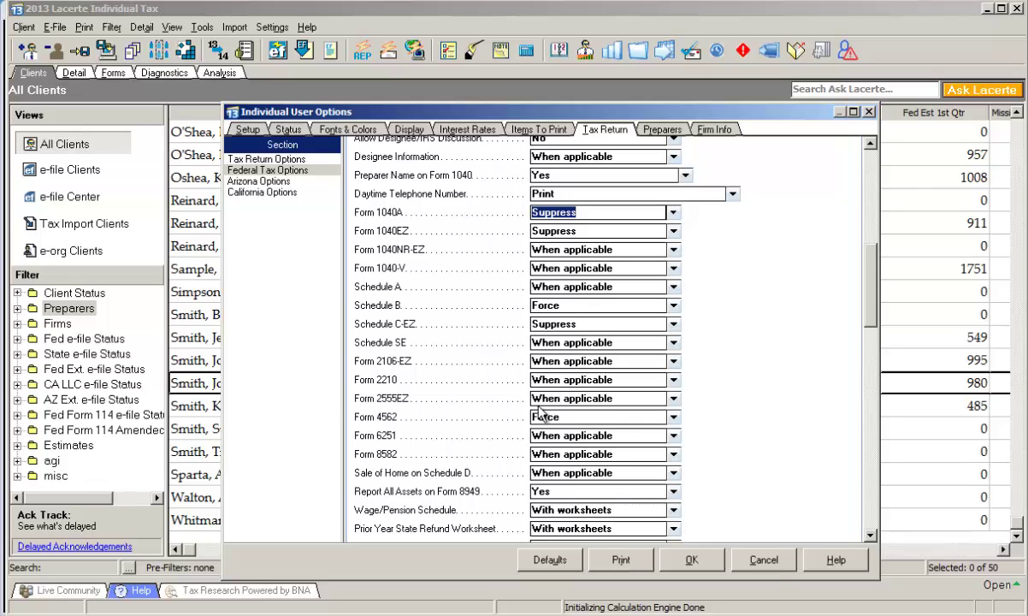
pyautogui.scroll(-4, 428, 333)
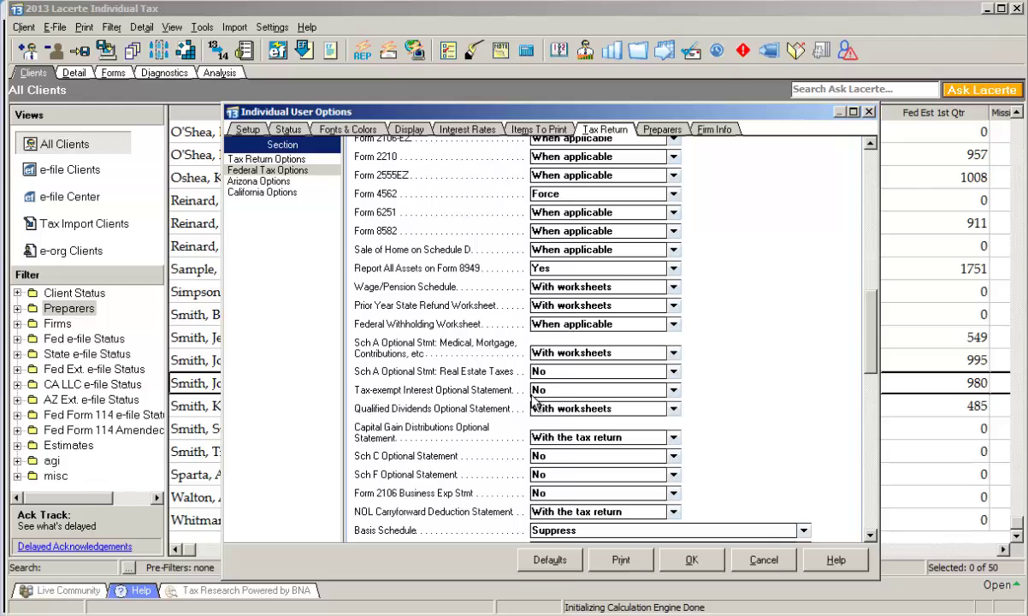
pyautogui.click(674, 374)
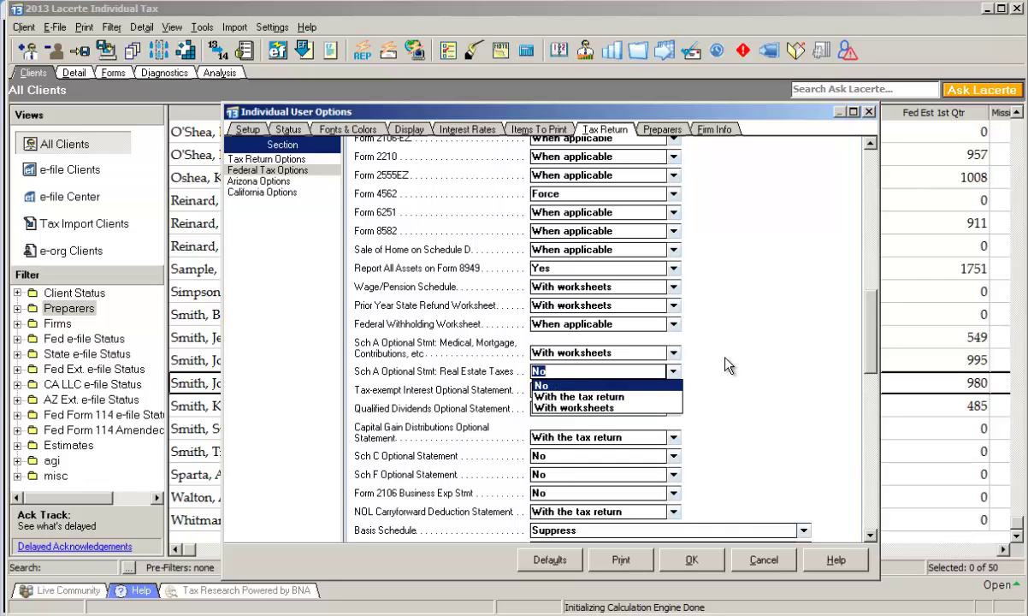
pyautogui.click(680, 346)
pyautogui.scroll(-7, 441, 355)
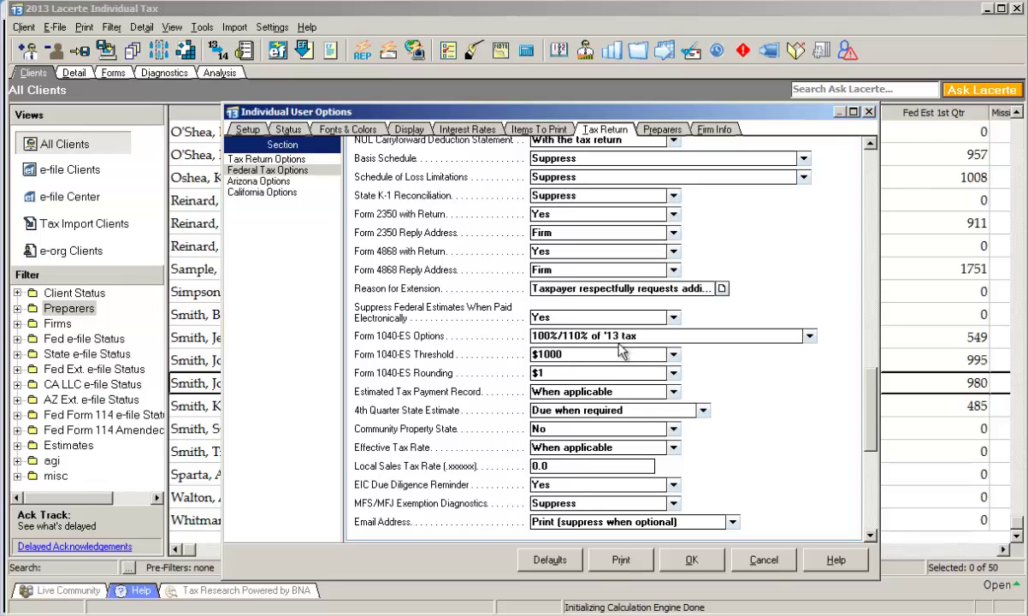
pyautogui.click(808, 336)
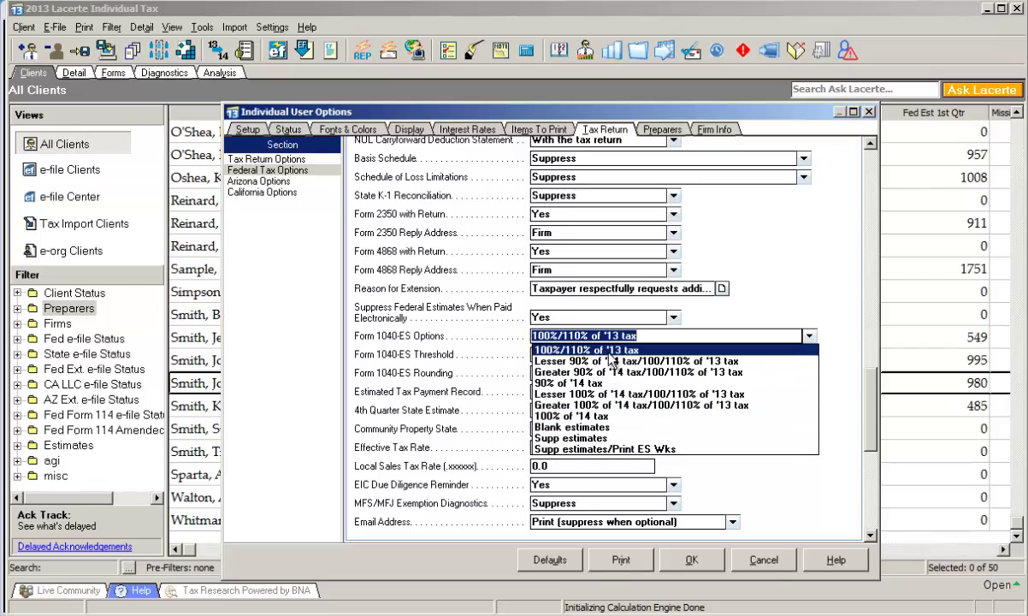
pyautogui.click(578, 338)
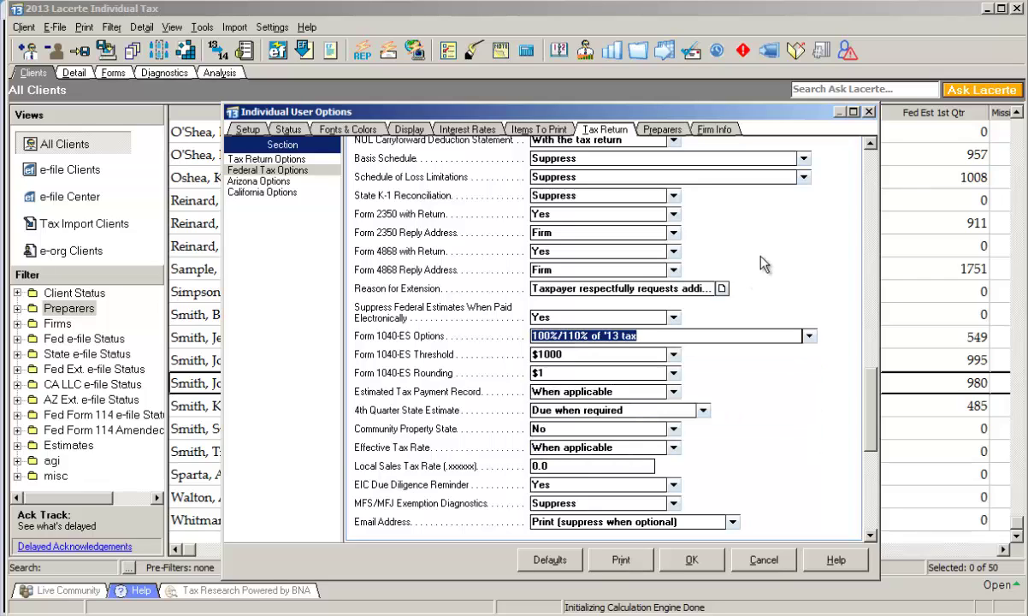
pyautogui.click(548, 374)
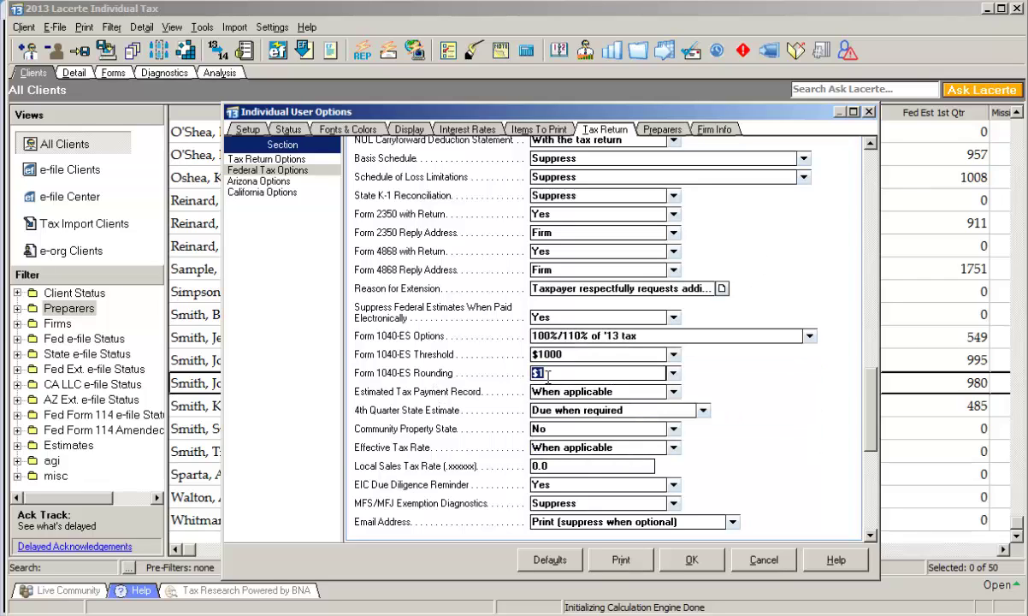
pyautogui.click(673, 374)
pyautogui.click(732, 386)
pyautogui.click(702, 410)
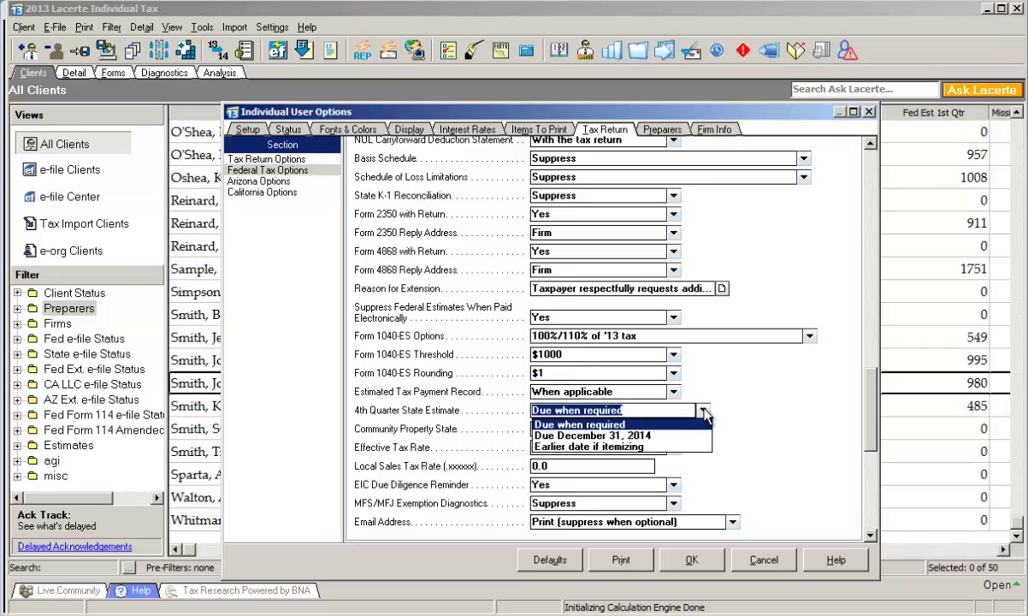
pyautogui.click(633, 422)
pyautogui.scroll(-5, 731, 404)
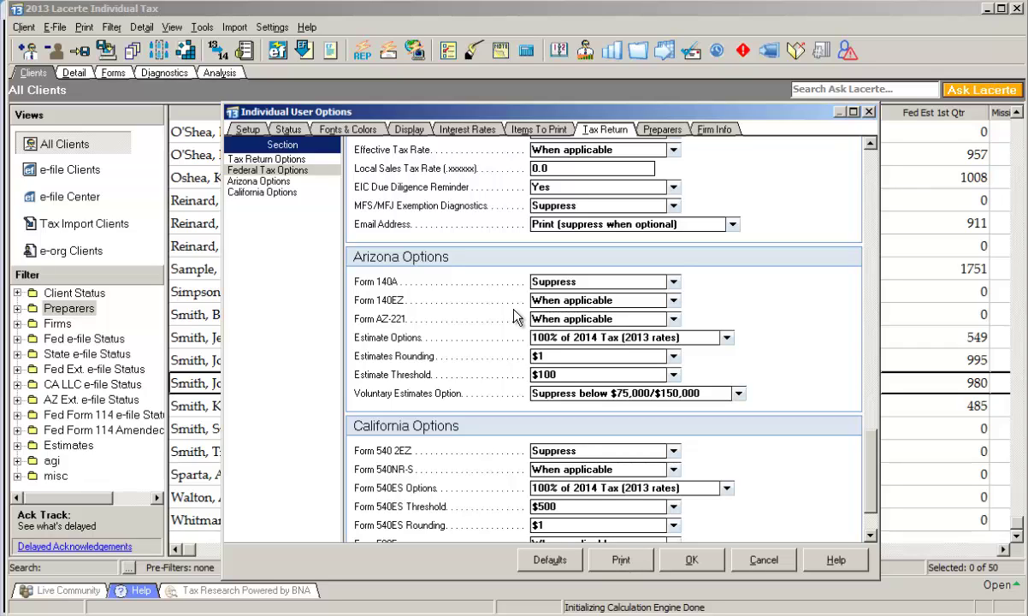
# Step: Cancel User Options, open the client return, and open section 7 2014 Estimates/W-4, W-4P
pyautogui.click(764, 559)
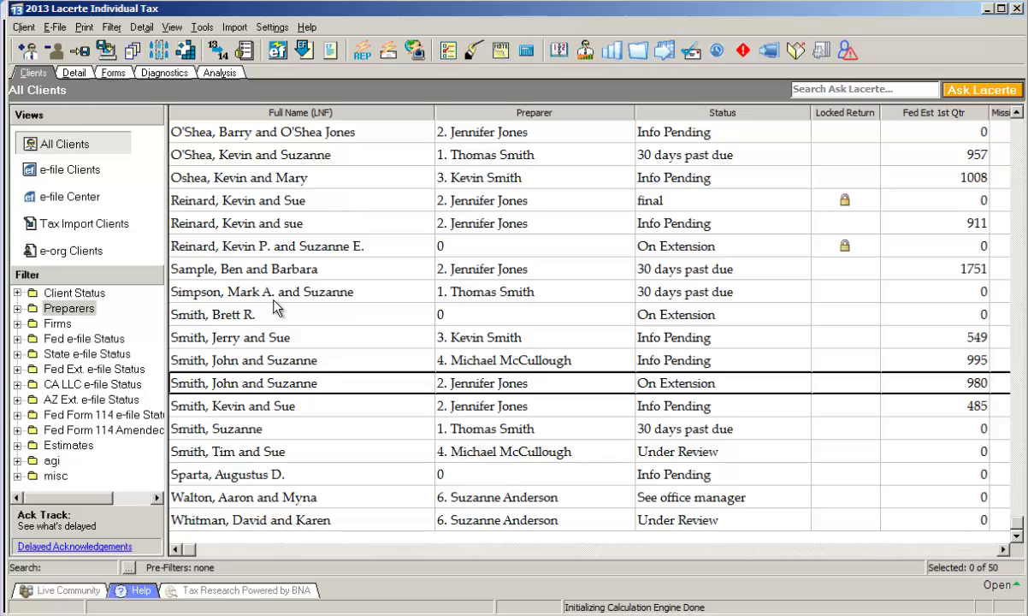
pyautogui.press('Up')
pyautogui.press('Up')
pyautogui.press('Up')
pyautogui.press('Up')
pyautogui.press('Up')
pyautogui.press('Up')
pyautogui.press('Up')
pyautogui.press('Up')
pyautogui.press('Up')
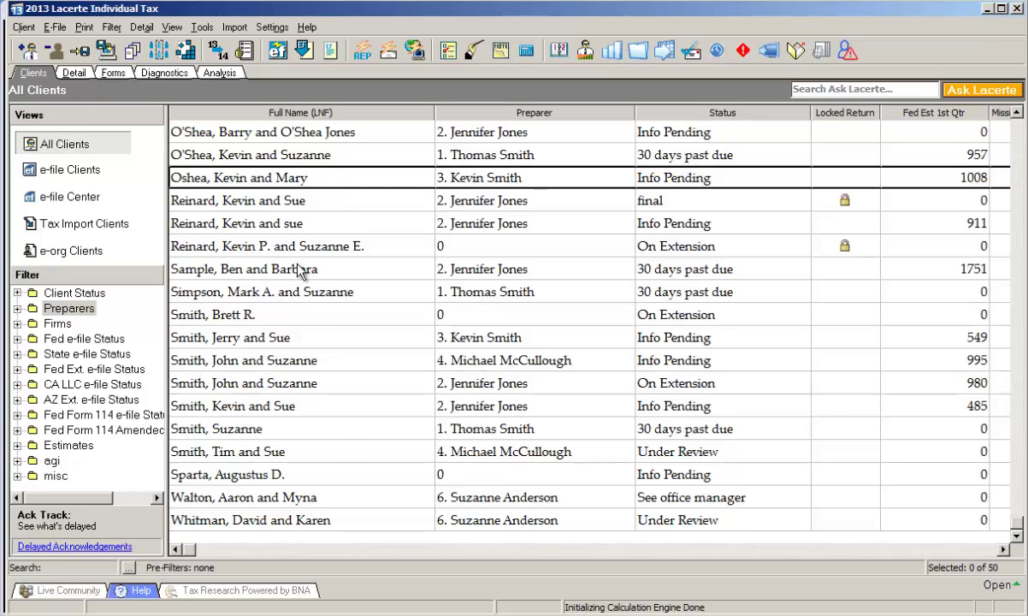
pyautogui.press('Up')
pyautogui.press('Up')
pyautogui.press('Up')
pyautogui.press('Up')
pyautogui.press('Up')
pyautogui.press('Up')
pyautogui.press('Up')
pyautogui.press('Up')
pyautogui.press('Up')
pyautogui.press('Up')
pyautogui.press('Up')
pyautogui.press('Up')
pyautogui.press('Up')
pyautogui.press('Up')
pyautogui.press('Up')
pyautogui.press('Up')
pyautogui.press('Up')
pyautogui.press('Up')
pyautogui.press('Up')
pyautogui.press('Up')
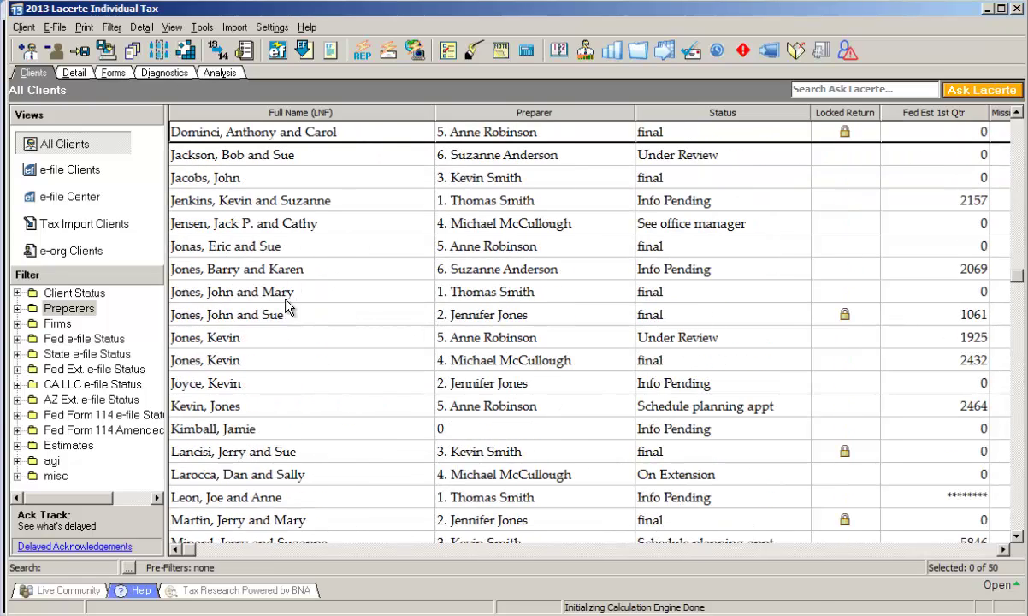
pyautogui.doubleClick(272, 200)
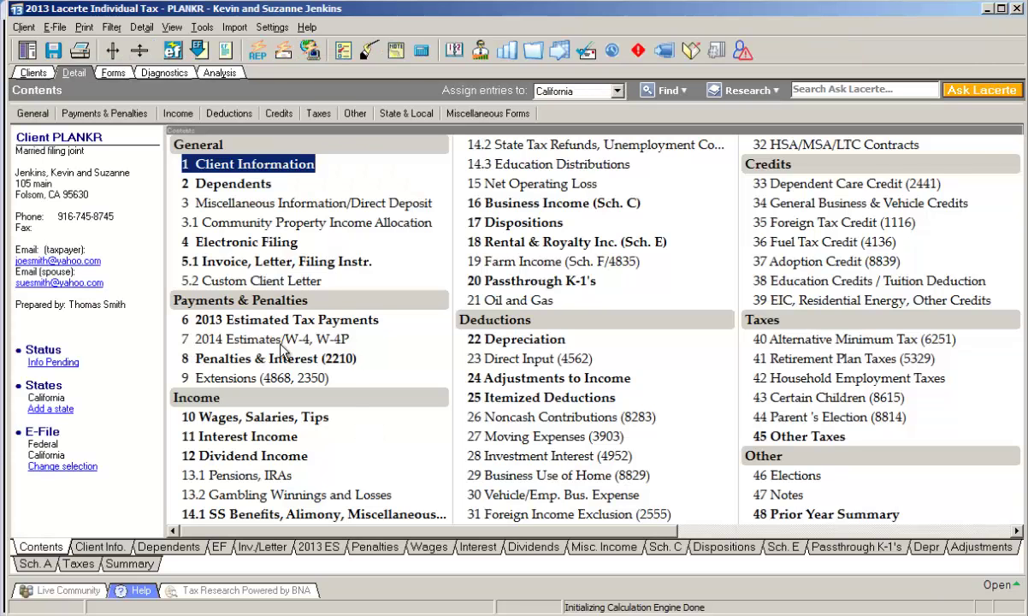
pyautogui.click(228, 342)
pyautogui.doubleClick(228, 342)
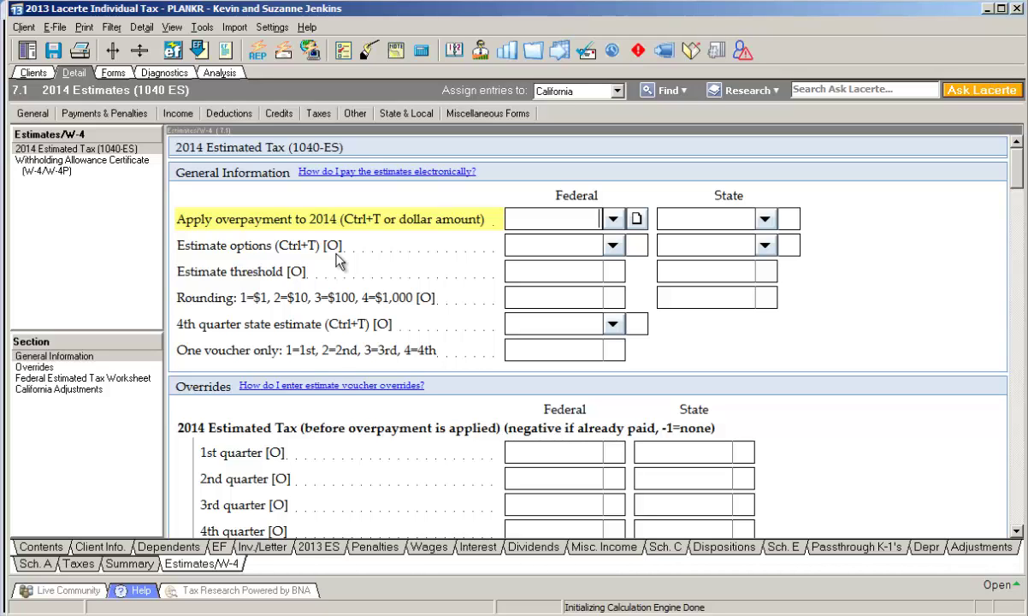
# Step: Set federal estimates to 8=Print blank estimates with Rounding 4 ($1,000)
pyautogui.click(553, 254)
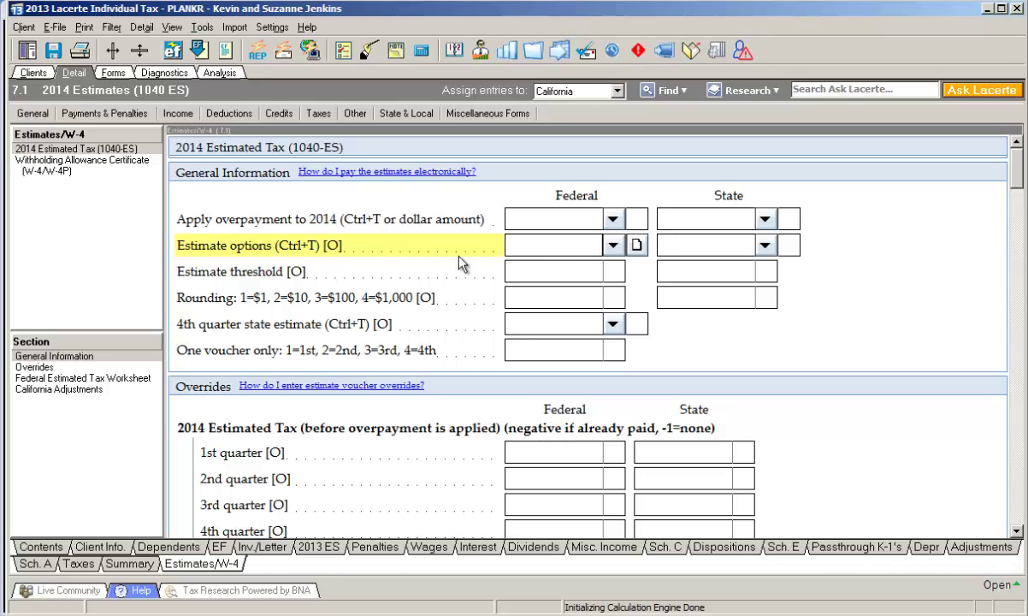
pyautogui.click(614, 246)
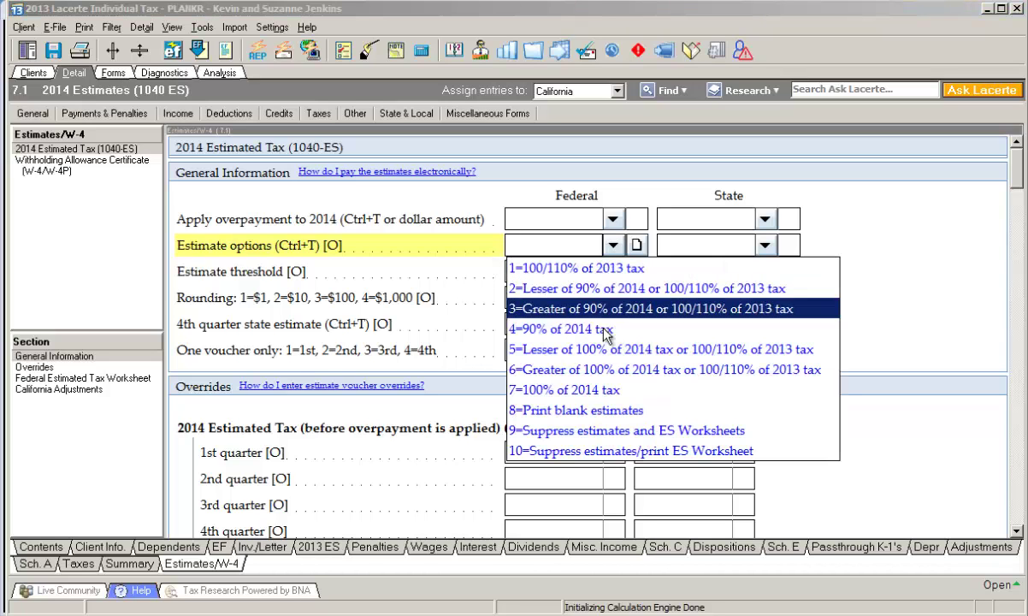
pyautogui.click(592, 412)
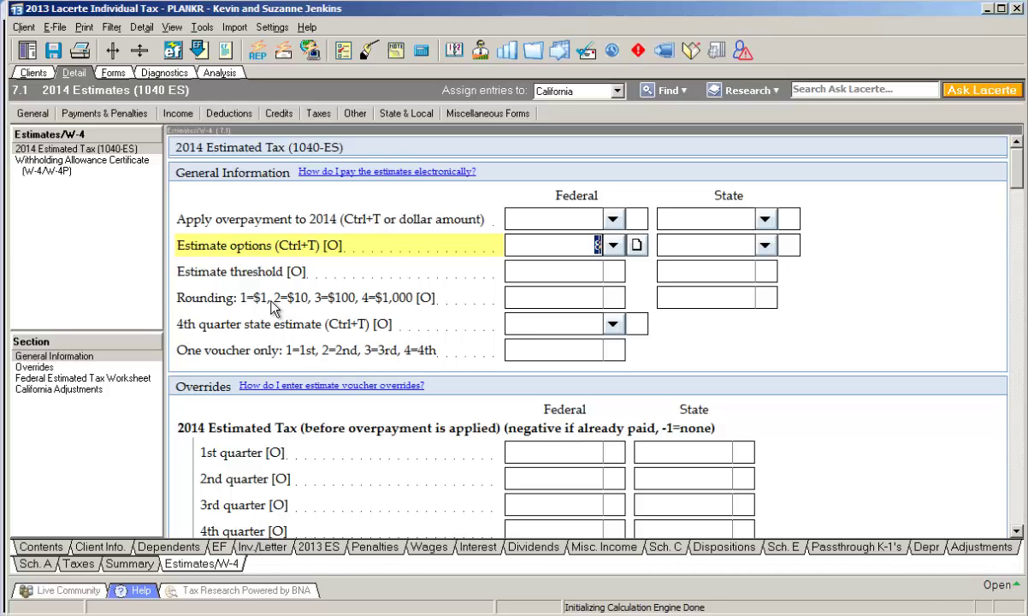
pyautogui.click(386, 308)
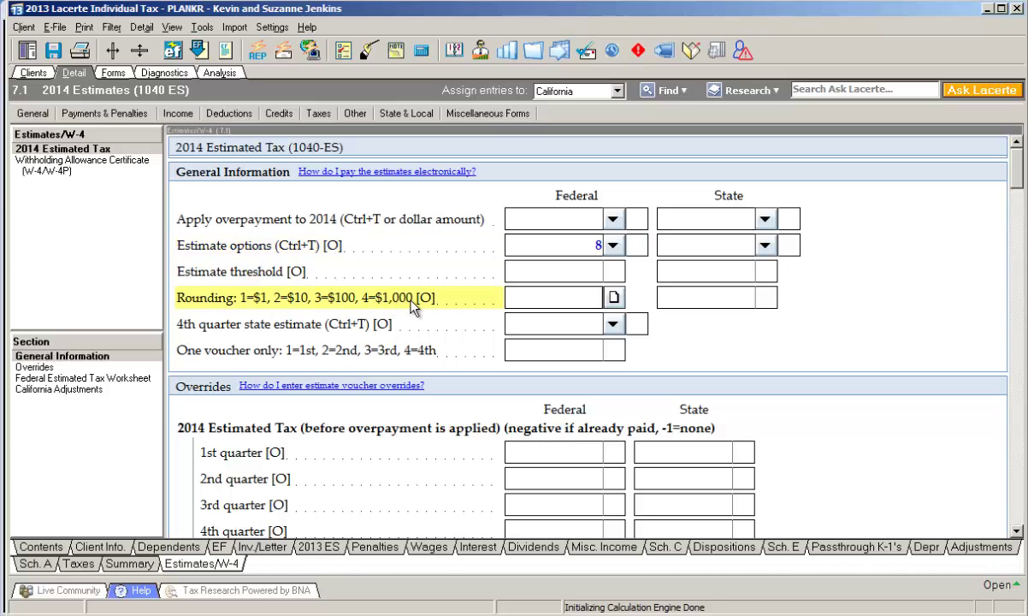
pyautogui.write('4')
pyautogui.press('Return')
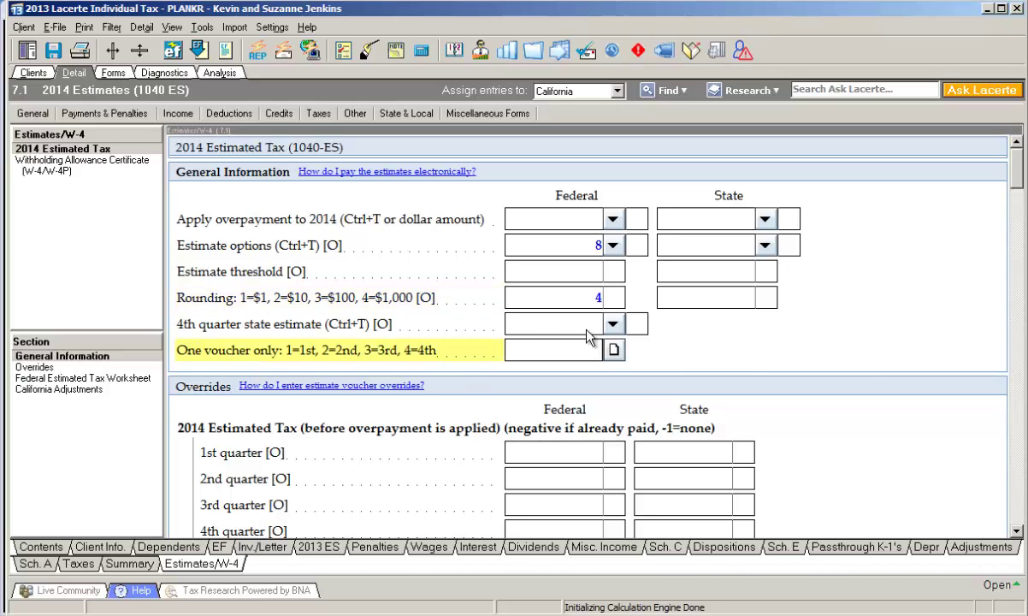
# Step: Make the 4th-quarter state estimate due December 31, 2014, then show Sch. A
pyautogui.click(613, 329)
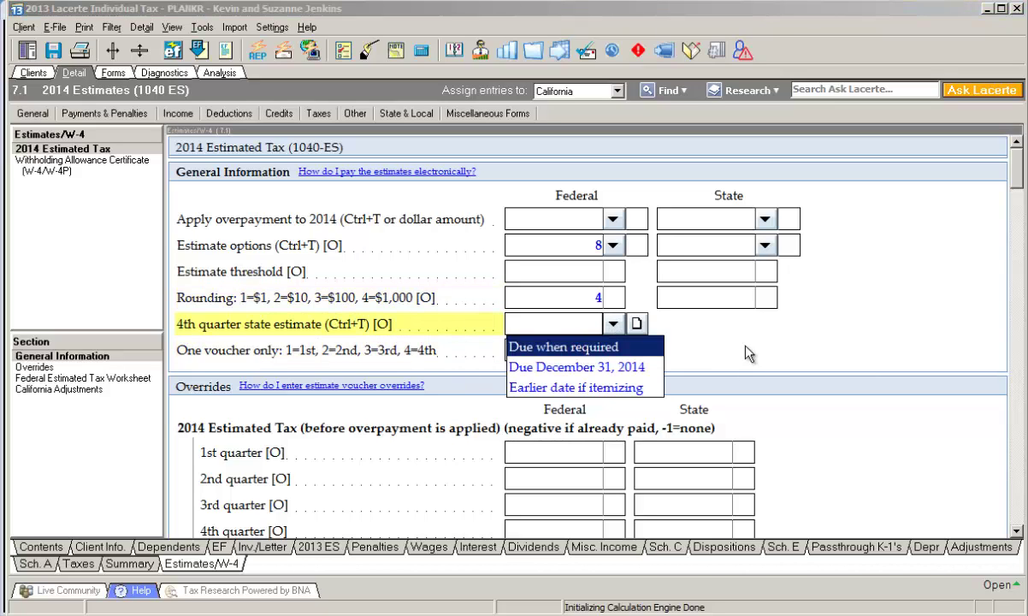
pyautogui.click(748, 354)
pyautogui.click(614, 325)
pyautogui.click(598, 368)
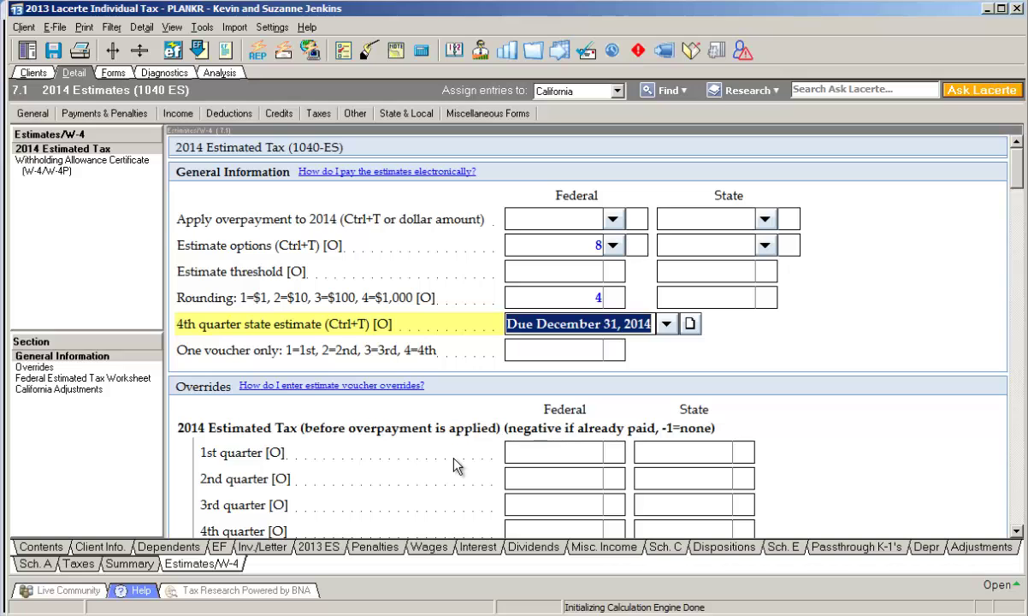
pyautogui.click(36, 564)
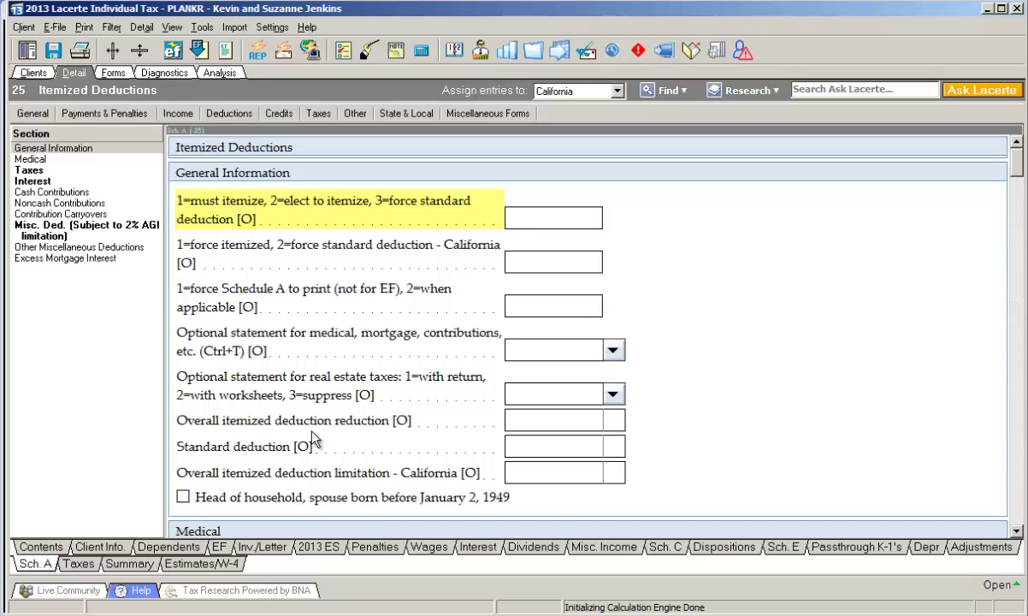
pyautogui.press('Tab')
pyautogui.press('Tab')
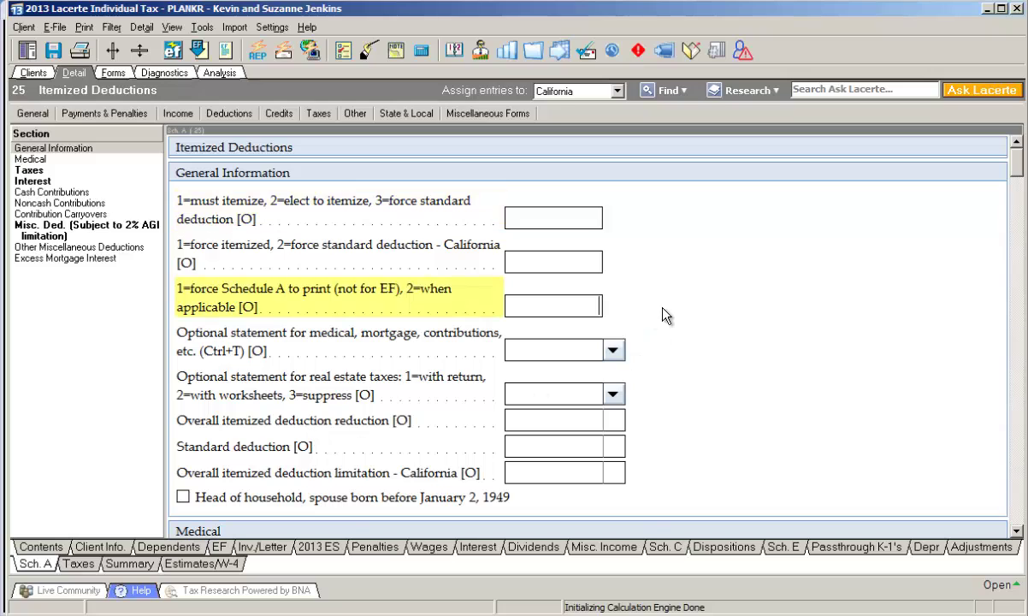